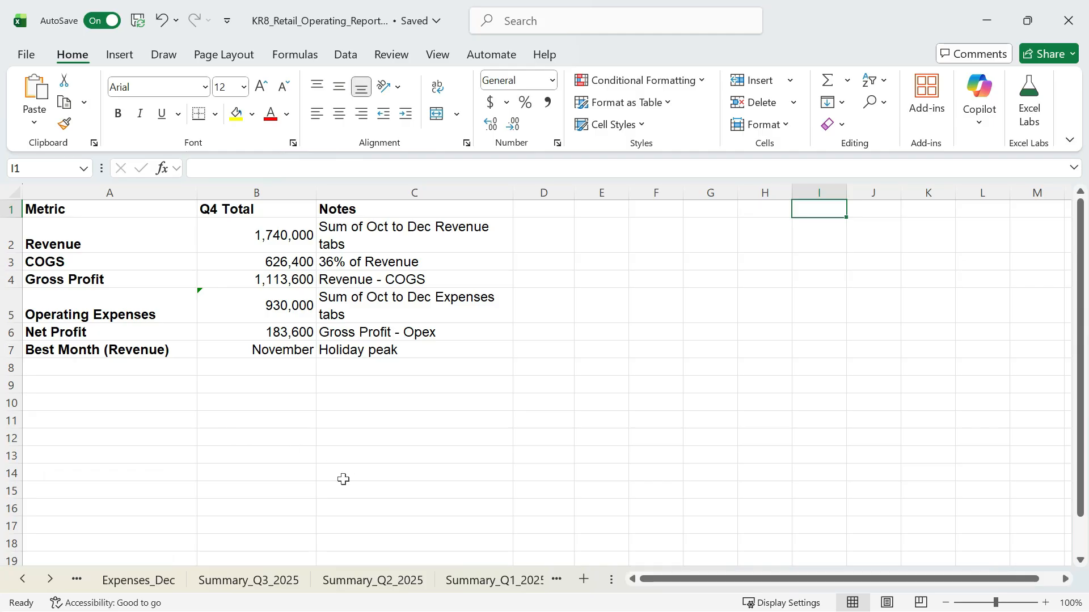
Group the Summary, Finance and Forecast_Q4 sheets and color their tabs light blue.
{"action": "left_click", "coordinate": [292, 581]}
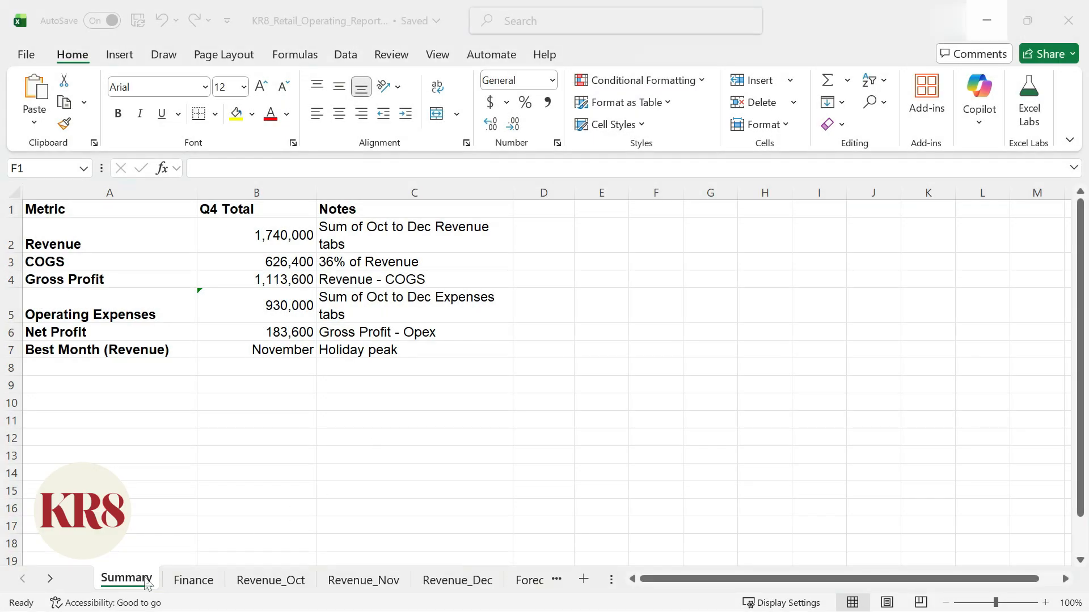
{"action": "left_click", "coordinate": [145, 578]}
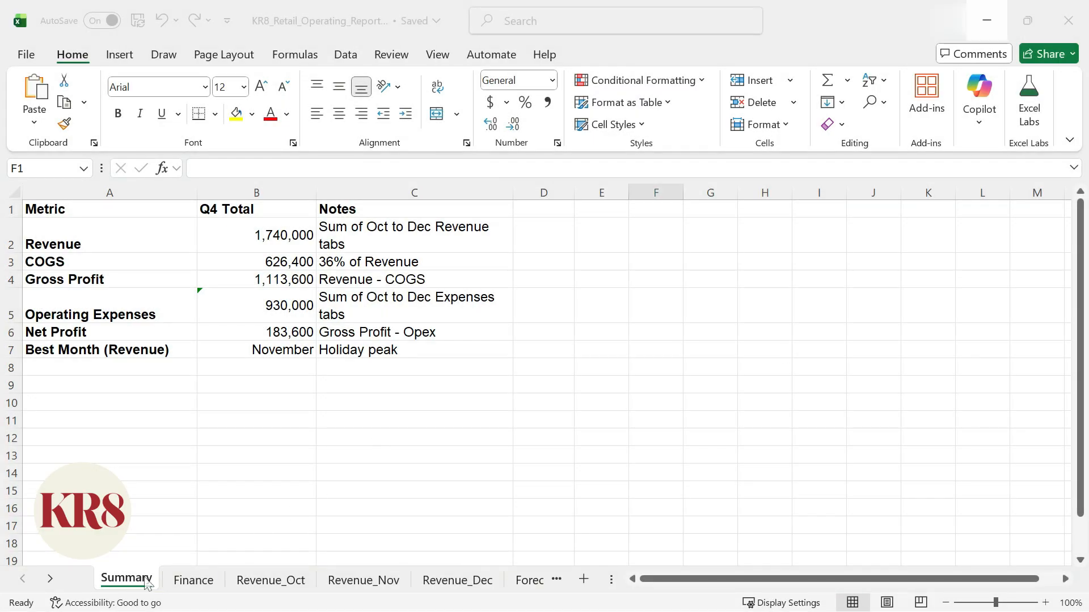
{"action": "left_click", "coordinate": [213, 584], "text": "ctrl"}
{"action": "left_click", "coordinate": [51, 579]}
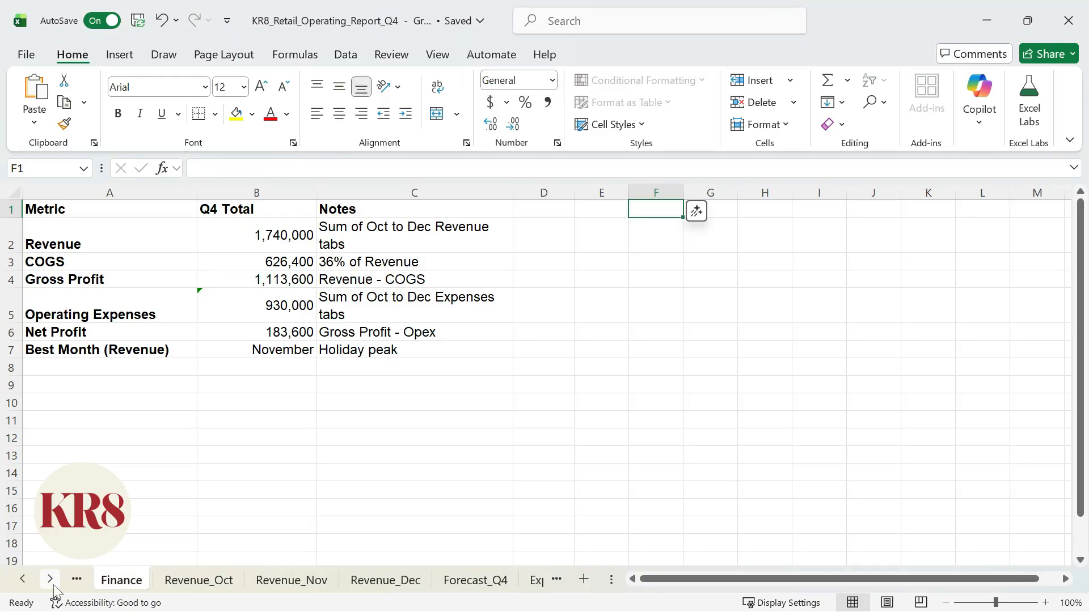
{"action": "left_click", "coordinate": [51, 579]}
{"action": "left_click", "coordinate": [413, 578], "text": "ctrl"}
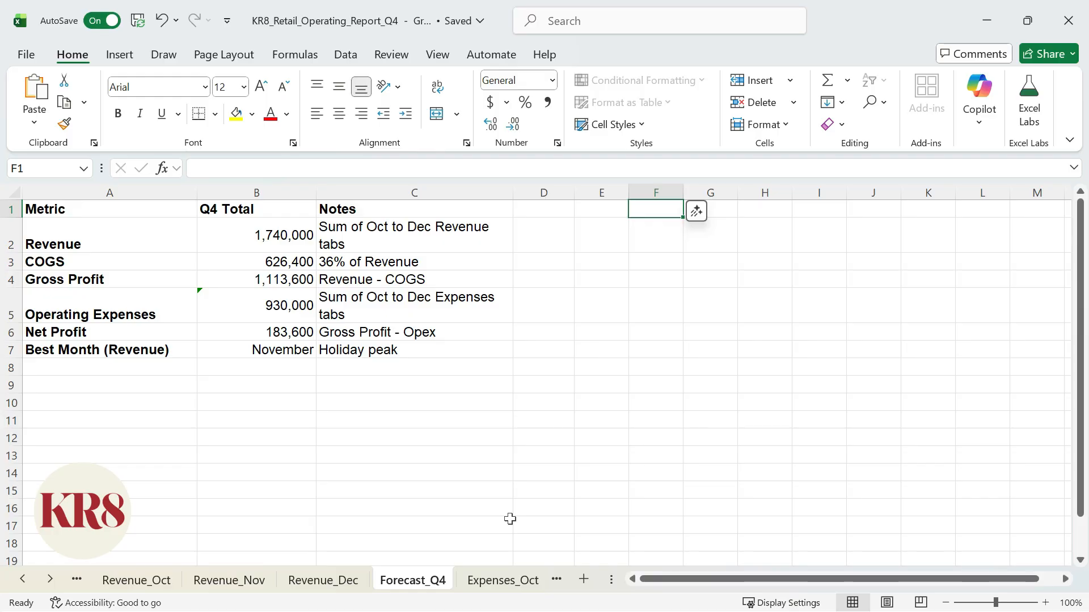
{"action": "right_click", "coordinate": [444, 579]}
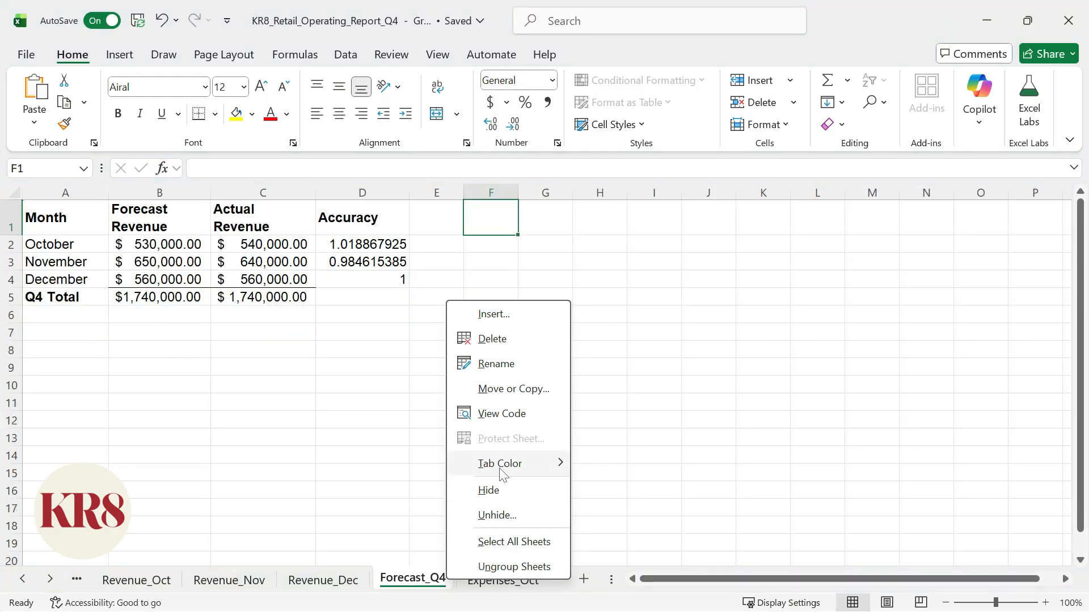
{"action": "mouse_move", "coordinate": [500, 468]}
{"action": "left_click", "coordinate": [654, 481]}
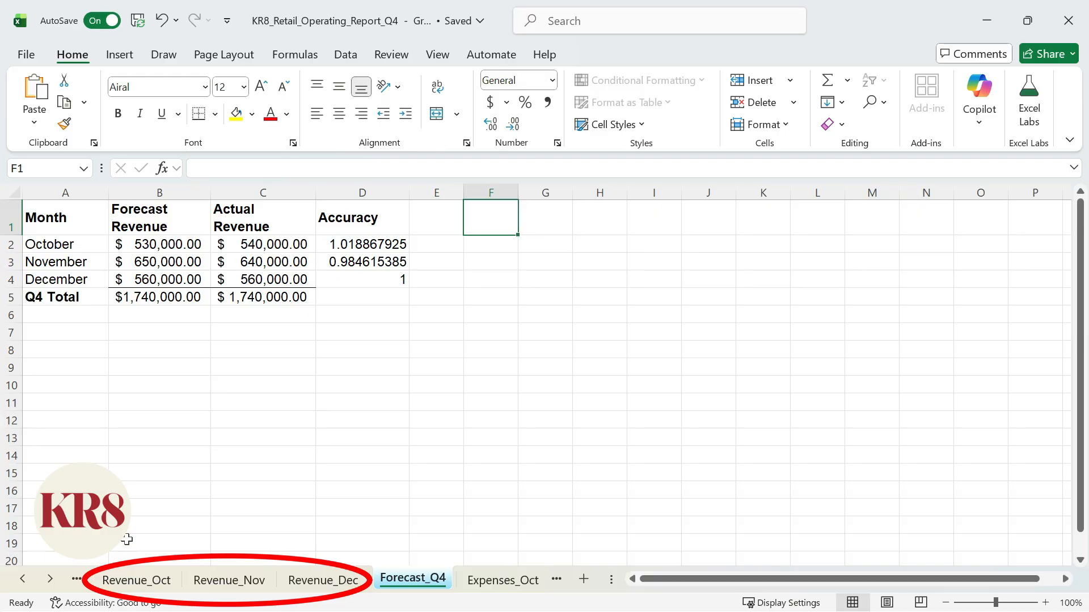
Group the sheets from Revenue_Oct through Revenue_Dec and color their tabs light green.
{"action": "left_click", "coordinate": [133, 584]}
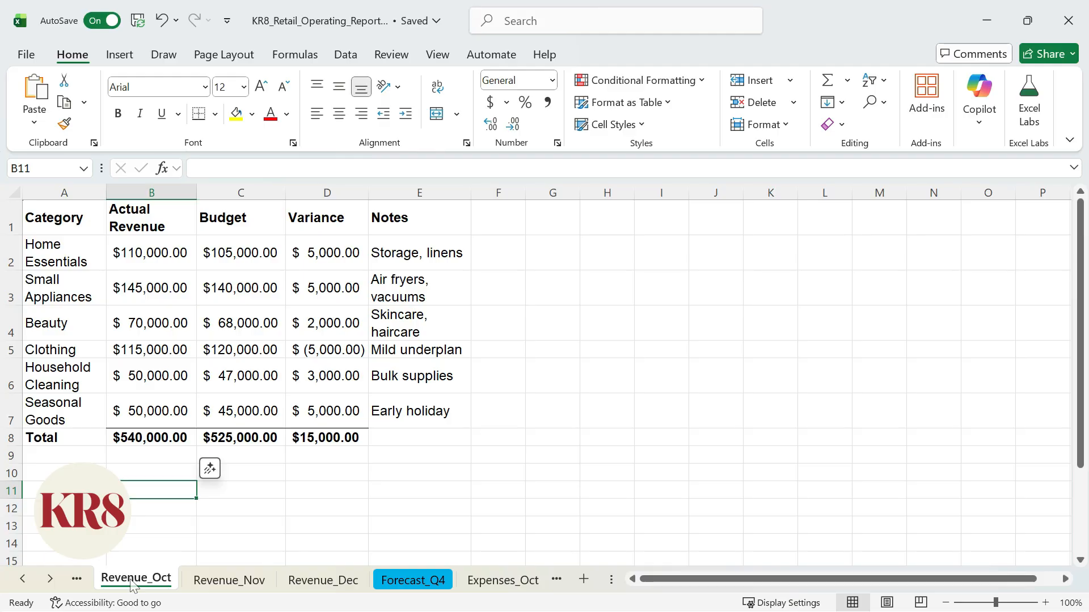
{"action": "key", "text": "shift"}
{"action": "left_click", "coordinate": [351, 589], "text": "shift"}
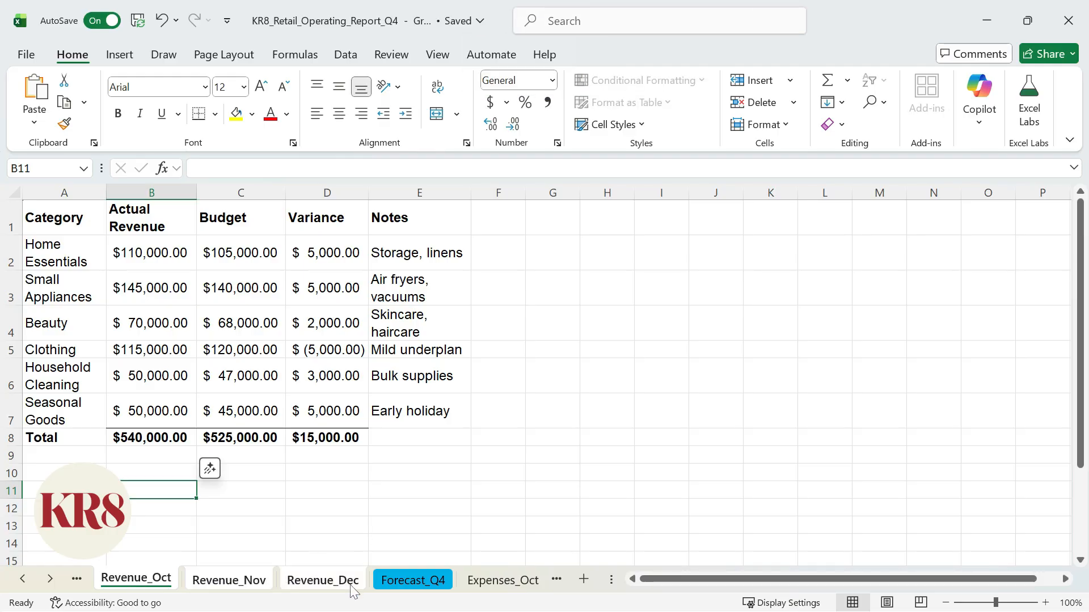
{"action": "right_click", "coordinate": [352, 592]}
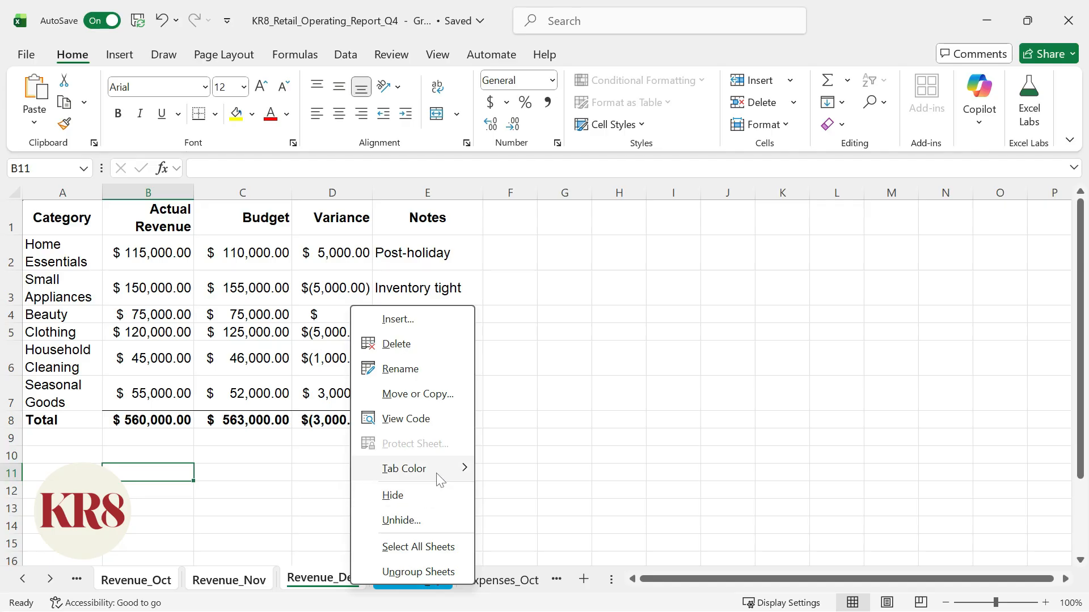
{"action": "mouse_move", "coordinate": [441, 481]}
{"action": "left_click", "coordinate": [582, 536]}
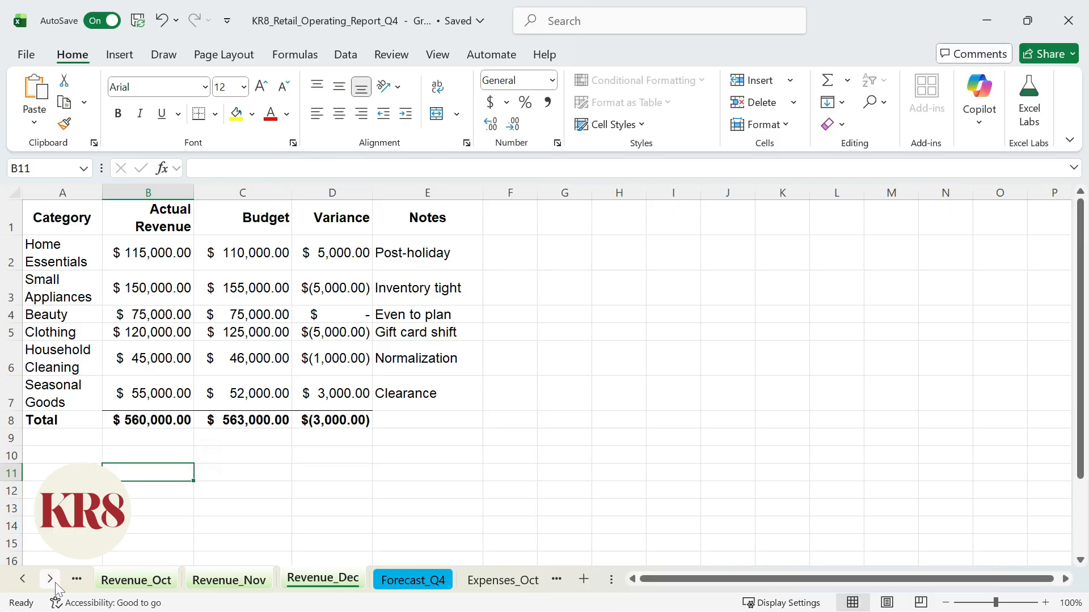
Group the sheets from Expenses_Oct through Expenses_Dec and color their tabs orange.
{"action": "left_click", "coordinate": [55, 583]}
{"action": "left_click", "coordinate": [56, 583]}
{"action": "left_click", "coordinate": [56, 583]}
{"action": "left_click", "coordinate": [242, 581]}
{"action": "left_click", "coordinate": [398, 580], "text": "shift"}
{"action": "right_click", "coordinate": [398, 581]}
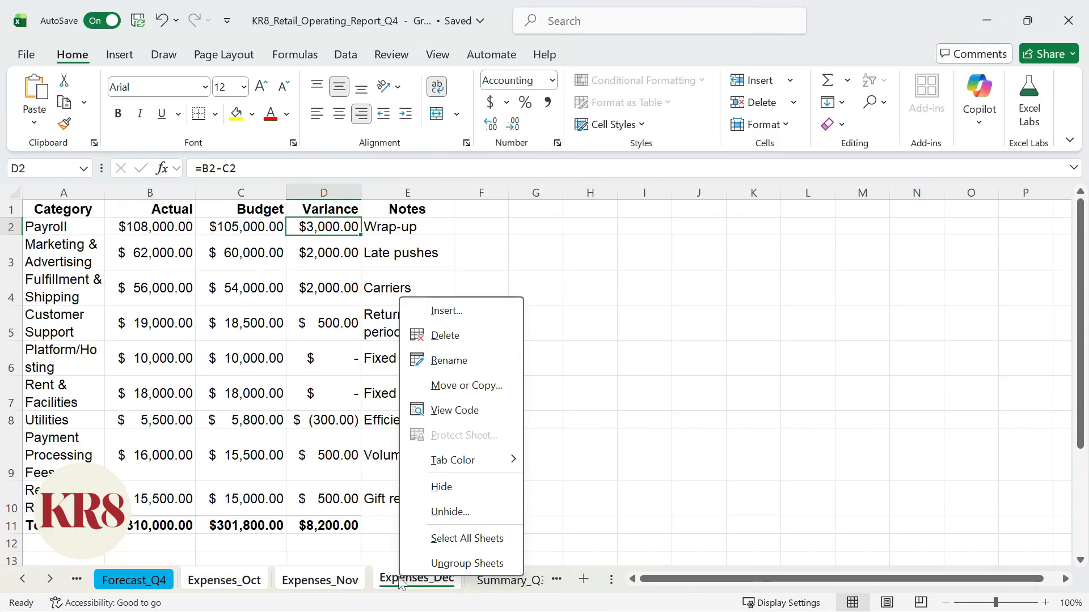
{"action": "mouse_move", "coordinate": [491, 464]}
{"action": "left_click", "coordinate": [584, 539]}
Group the Summary_Q3_2025, Summary_Q2_2025 and Summary_Q1_2025 sheets and color their tabs gray.
{"action": "left_click", "coordinate": [48, 581]}
{"action": "left_click", "coordinate": [49, 582]}
{"action": "left_click", "coordinate": [49, 581]}
{"action": "left_click", "coordinate": [49, 581]}
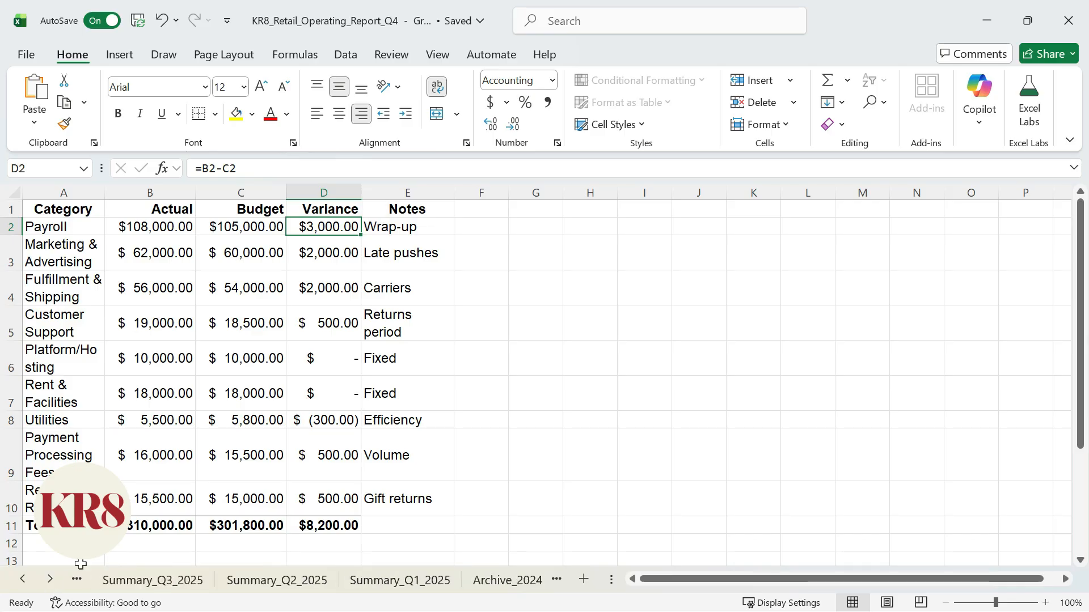
{"action": "left_click", "coordinate": [144, 584]}
{"action": "left_click", "coordinate": [426, 585], "text": "shift"}
{"action": "right_click", "coordinate": [426, 587]}
{"action": "mouse_move", "coordinate": [487, 465]}
{"action": "left_click", "coordinate": [605, 416]}
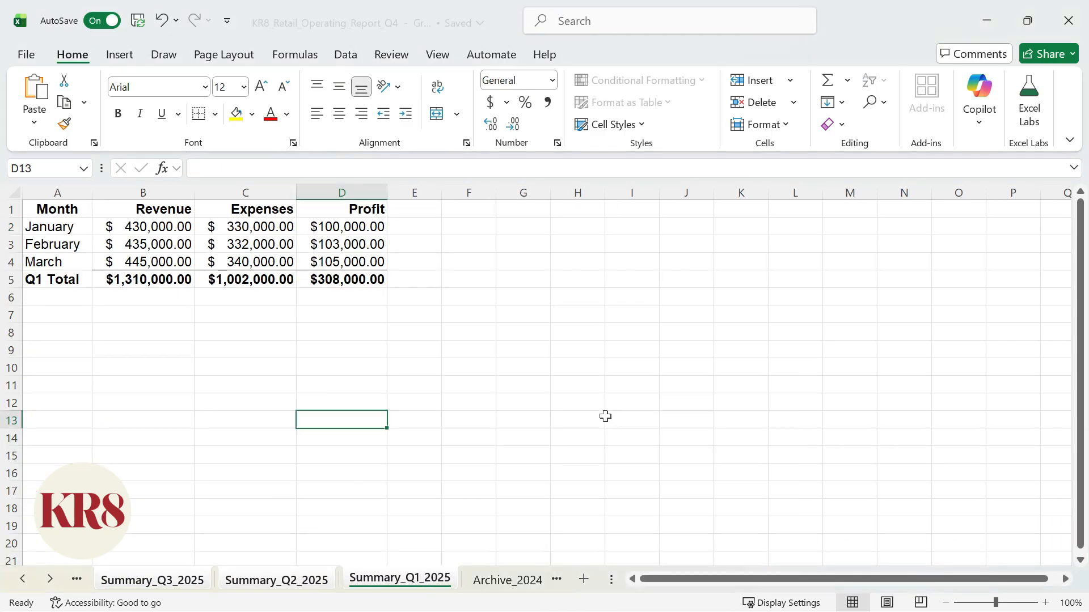
Color the Archive_2024 sheet's tab gray.
{"action": "left_click", "coordinate": [506, 580]}
{"action": "right_click", "coordinate": [406, 587]}
{"action": "mouse_move", "coordinate": [488, 436]}
{"action": "left_click", "coordinate": [565, 445]}
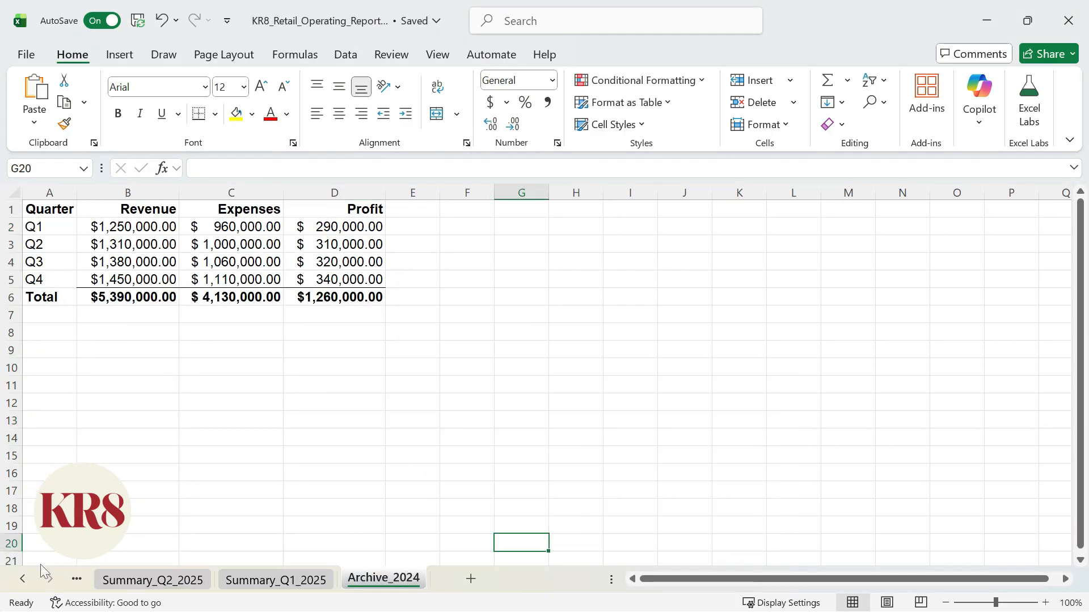
{"action": "left_click", "coordinate": [22, 579]}
{"action": "left_click", "coordinate": [23, 578]}
{"action": "left_click", "coordinate": [22, 579]}
{"action": "left_click", "coordinate": [23, 579]}
{"action": "left_click", "coordinate": [22, 579]}
{"action": "left_click", "coordinate": [23, 579]}
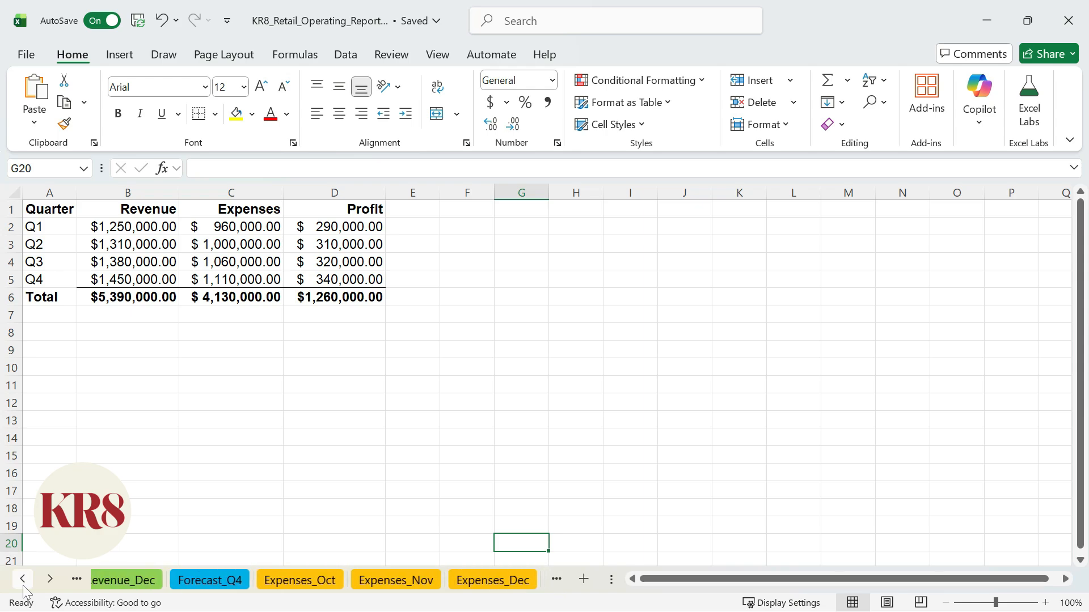
{"action": "left_click", "coordinate": [23, 579]}
{"action": "left_click", "coordinate": [23, 579]}
{"action": "left_click", "coordinate": [23, 579]}
{"action": "left_click", "coordinate": [23, 579]}
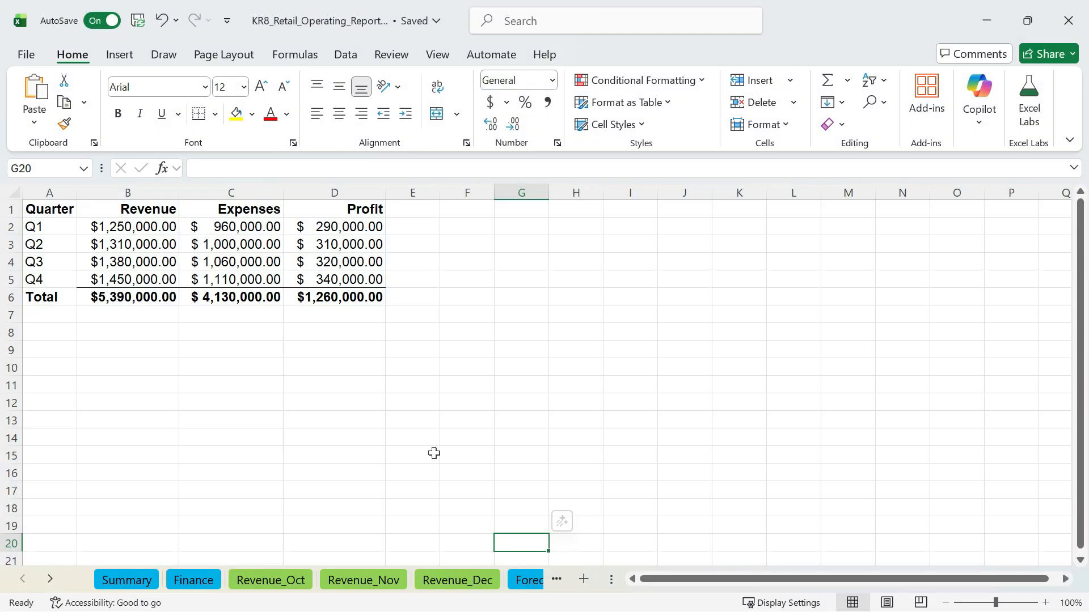
Use Go To with the reference Expenses_Dec!A1 to jump to cell A1 of the Expenses_Dec sheet.
{"action": "key", "text": "ctrl+g"}
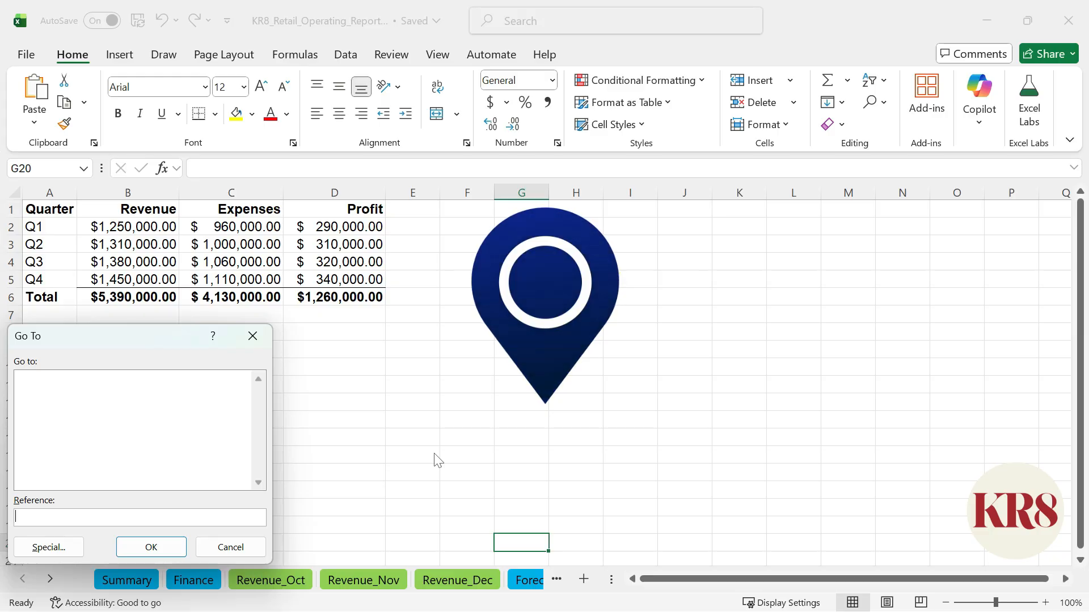
{"action": "key", "text": "Return"}
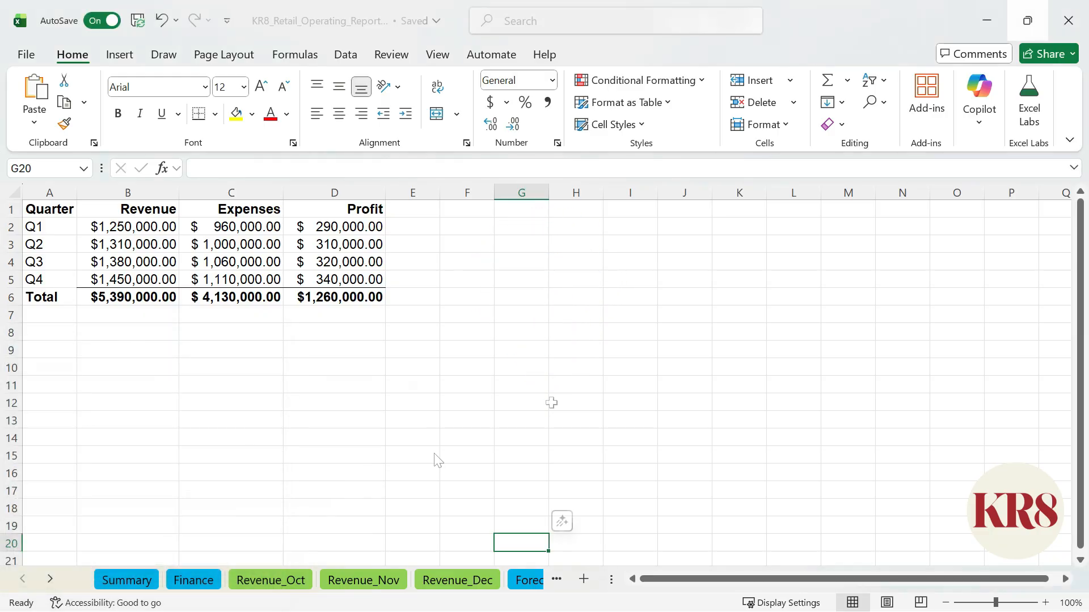
{"action": "key", "text": "ctrl+g"}
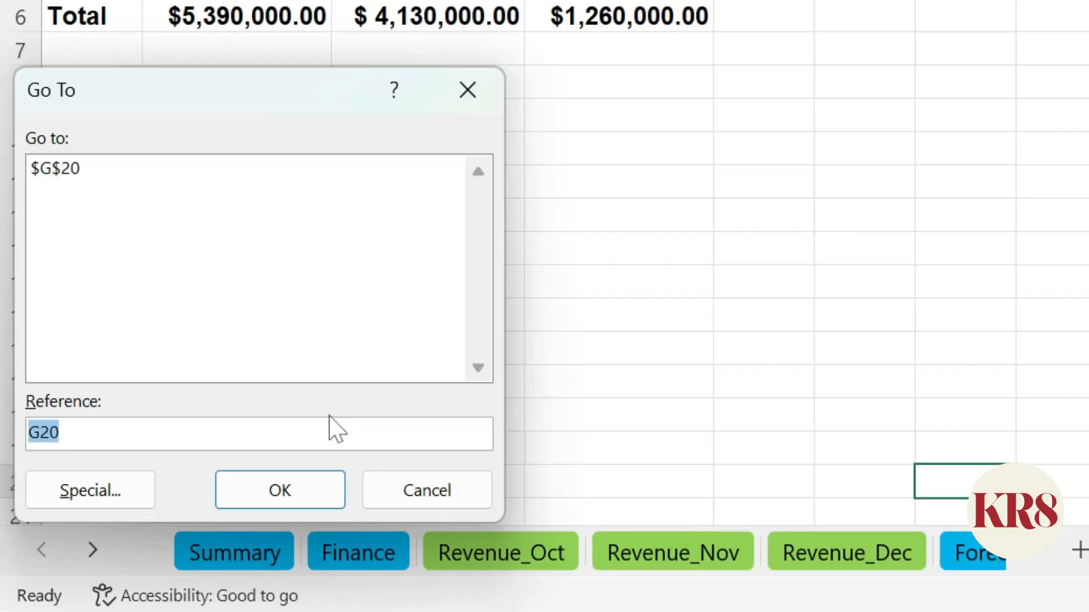
{"action": "key", "text": "BackSpace"}
{"action": "type", "text": "Expen"}
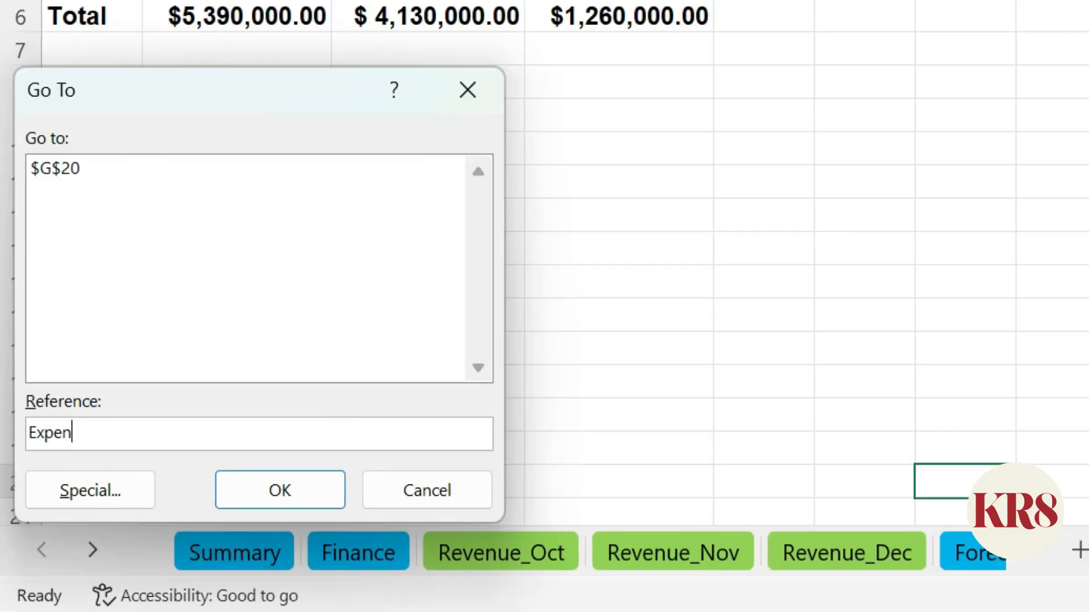
{"action": "type", "text": "ses_Dec!A"}
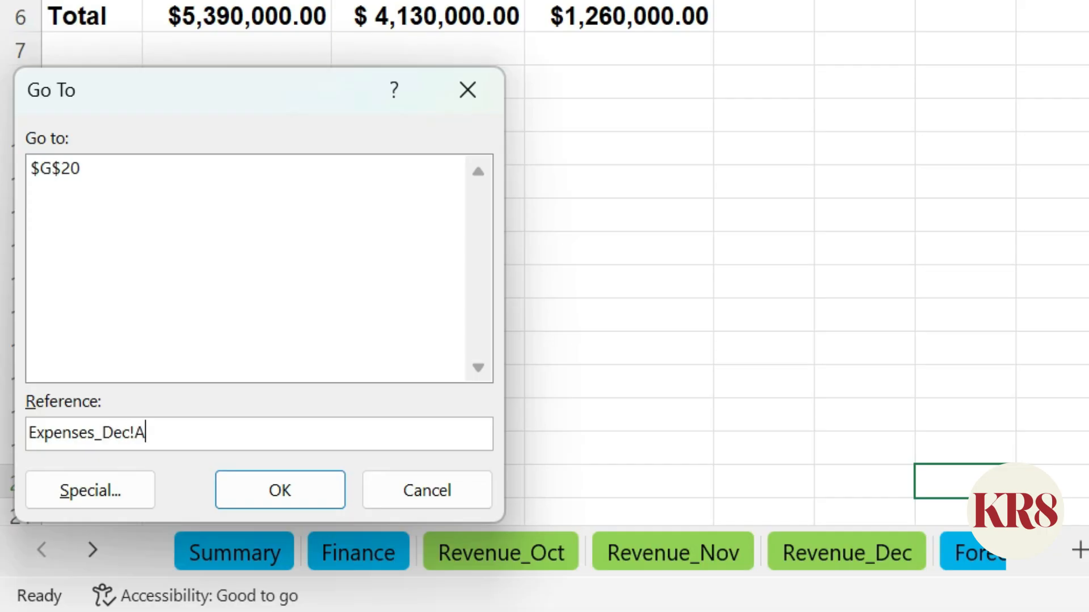
{"action": "type", "text": "1"}
{"action": "key", "text": "Return"}
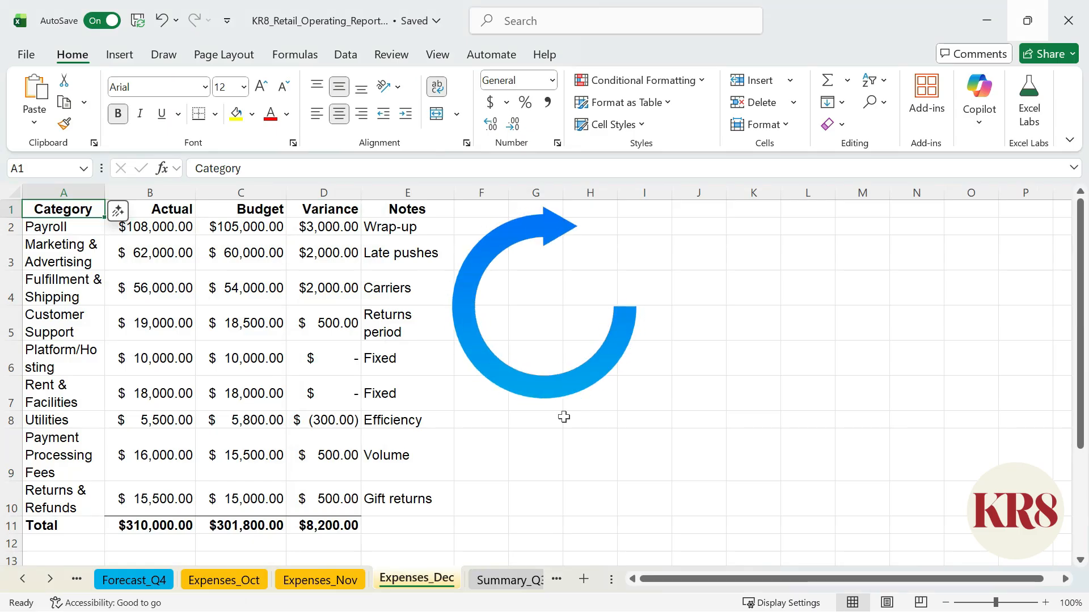
Return to the Summary sheet and activate the Forecast_Q4 sheet from the list of all sheets.
{"action": "left_click", "coordinate": [15, 580], "text": "ctrl"}
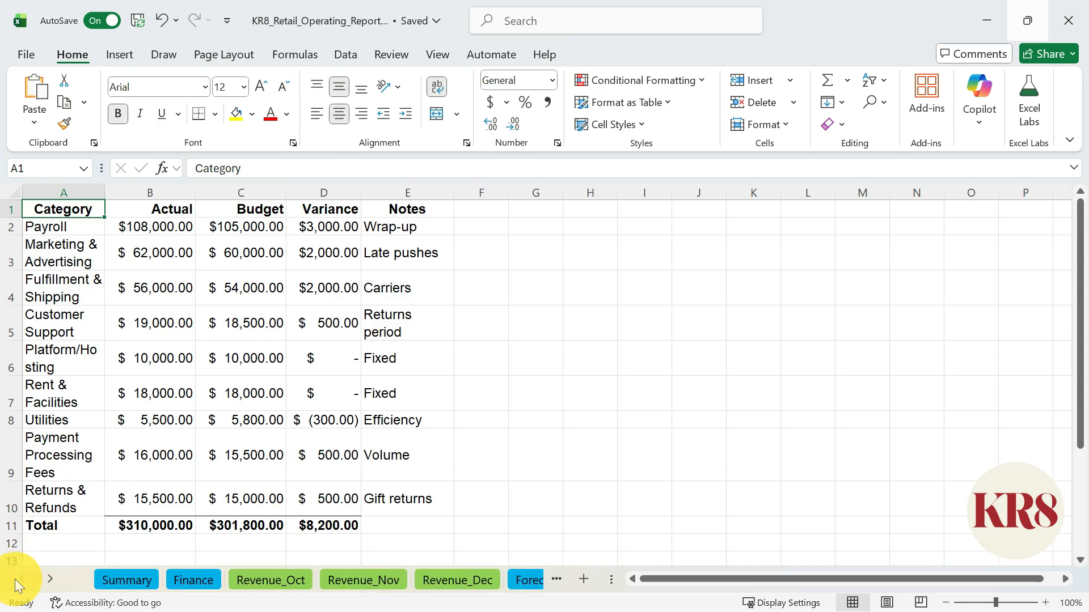
{"action": "left_click", "coordinate": [134, 581]}
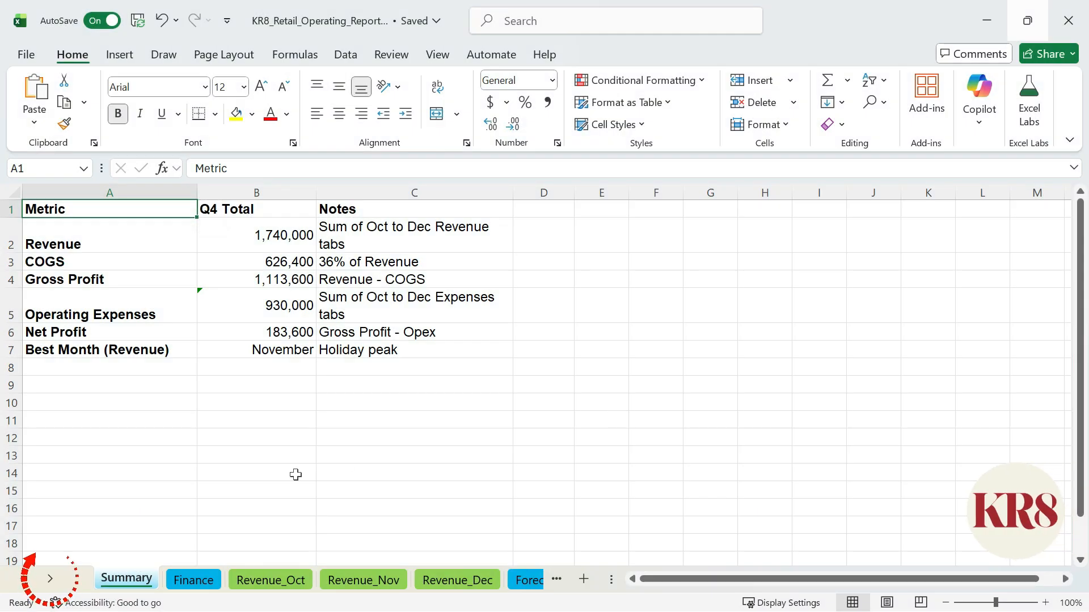
{"action": "right_click", "coordinate": [45, 576]}
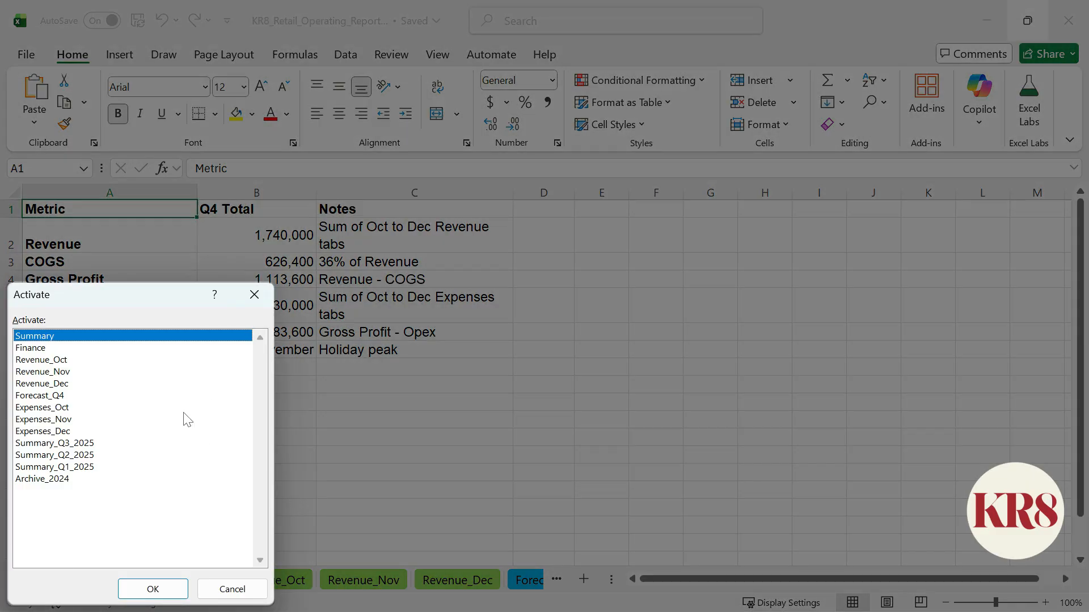
{"action": "left_click", "coordinate": [142, 466]}
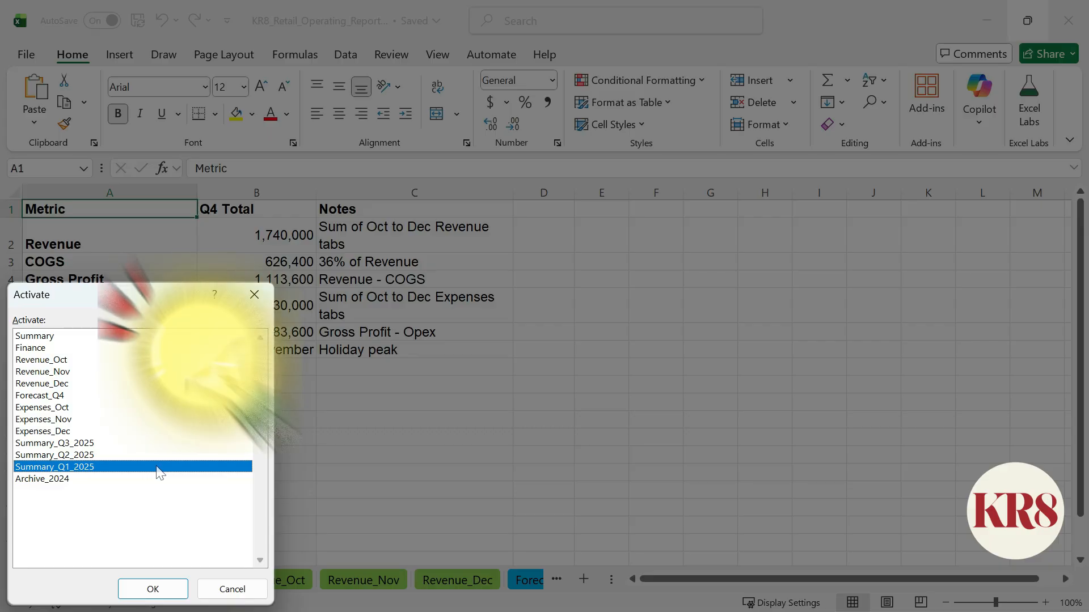
{"action": "key", "text": "f"}
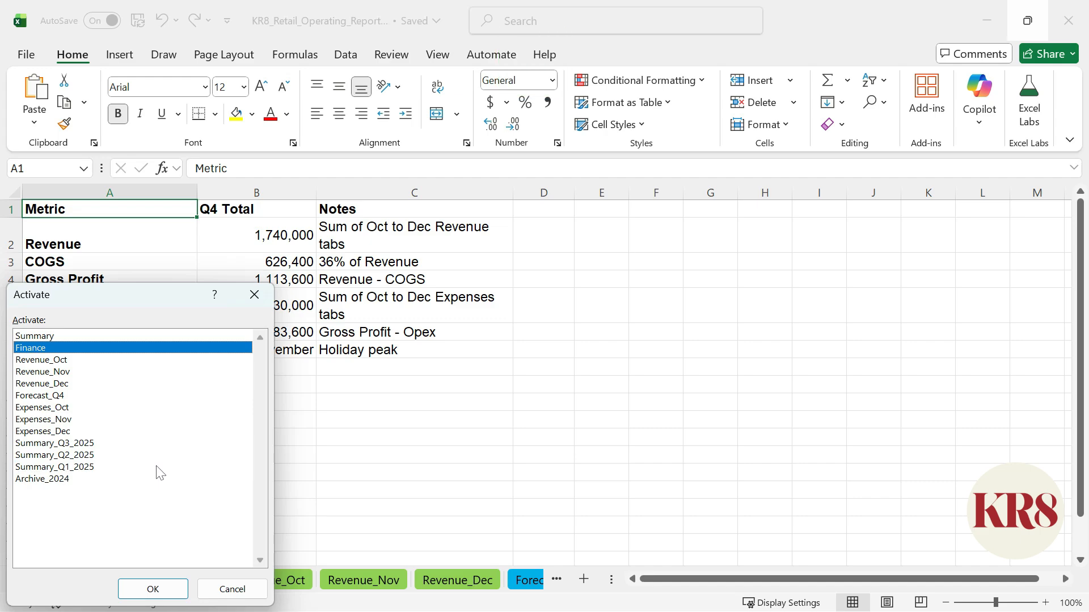
{"action": "key", "text": "f"}
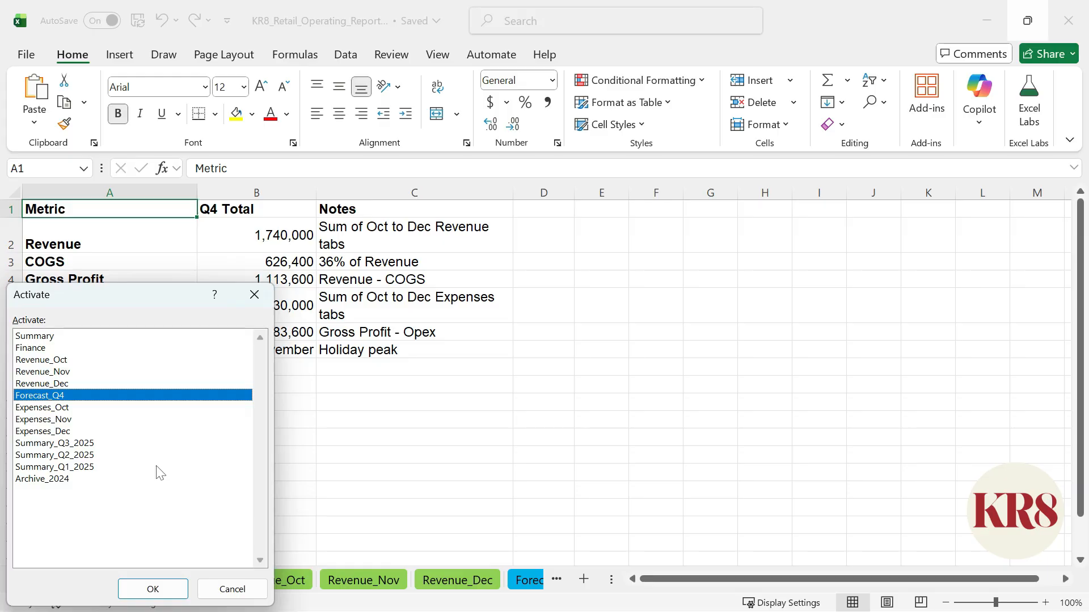
{"action": "key", "text": "f"}
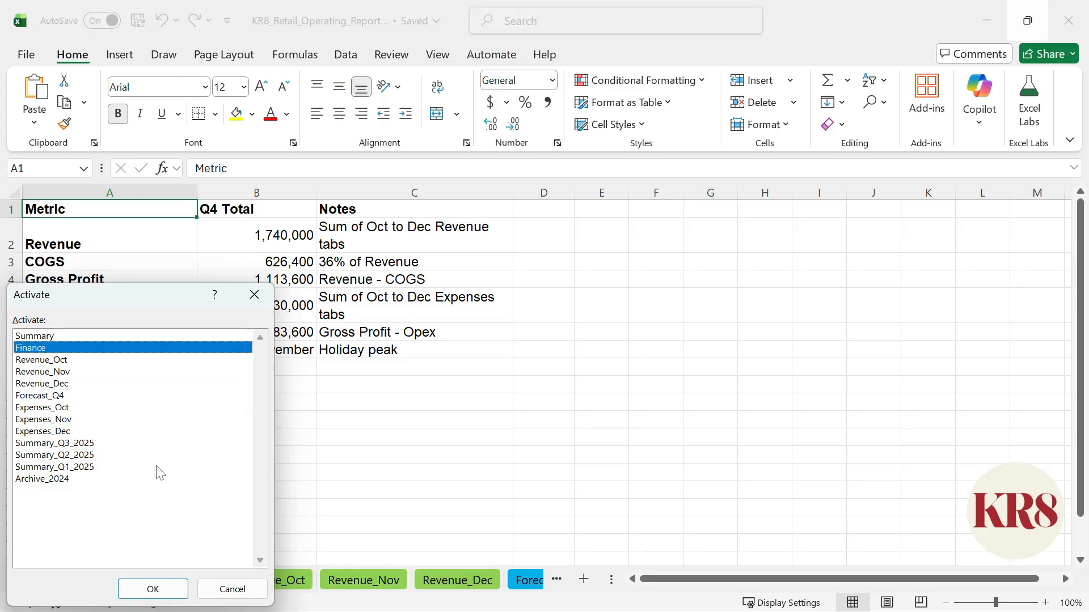
{"action": "key", "text": "f"}
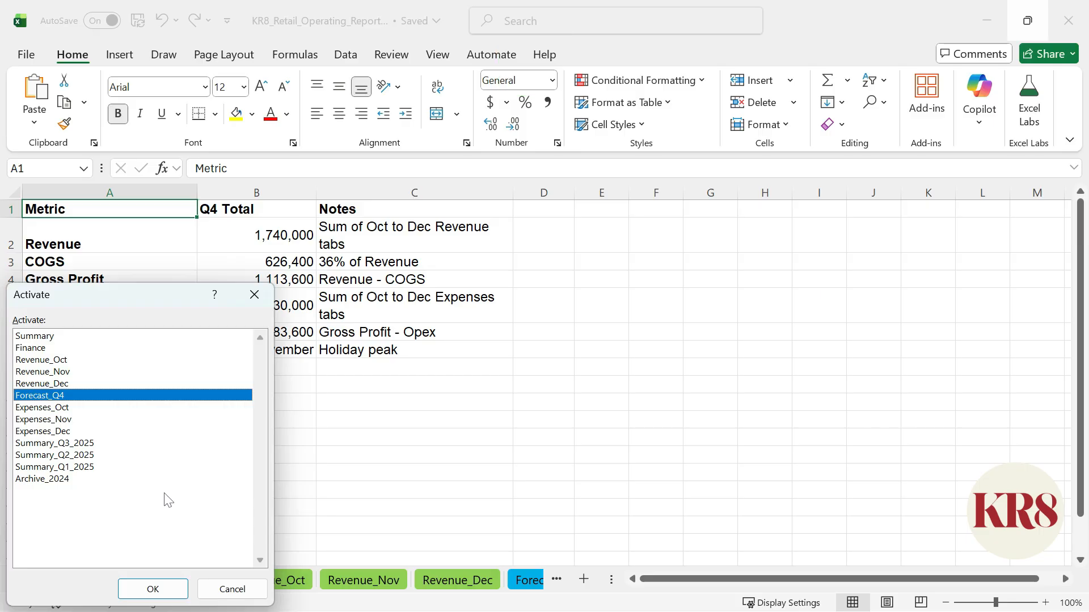
{"action": "key", "text": "Return"}
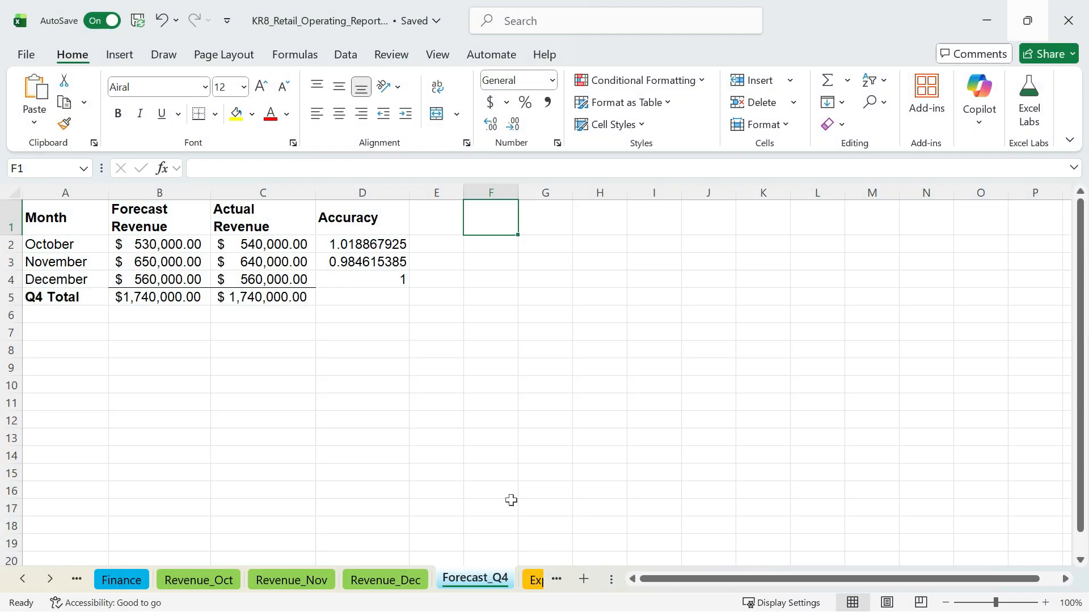
Add a new sheet named TOC and move it before the Summary sheet.
{"action": "left_click", "coordinate": [584, 579]}
{"action": "double_click", "coordinate": [534, 579]}
{"action": "type", "text": "TOC"}
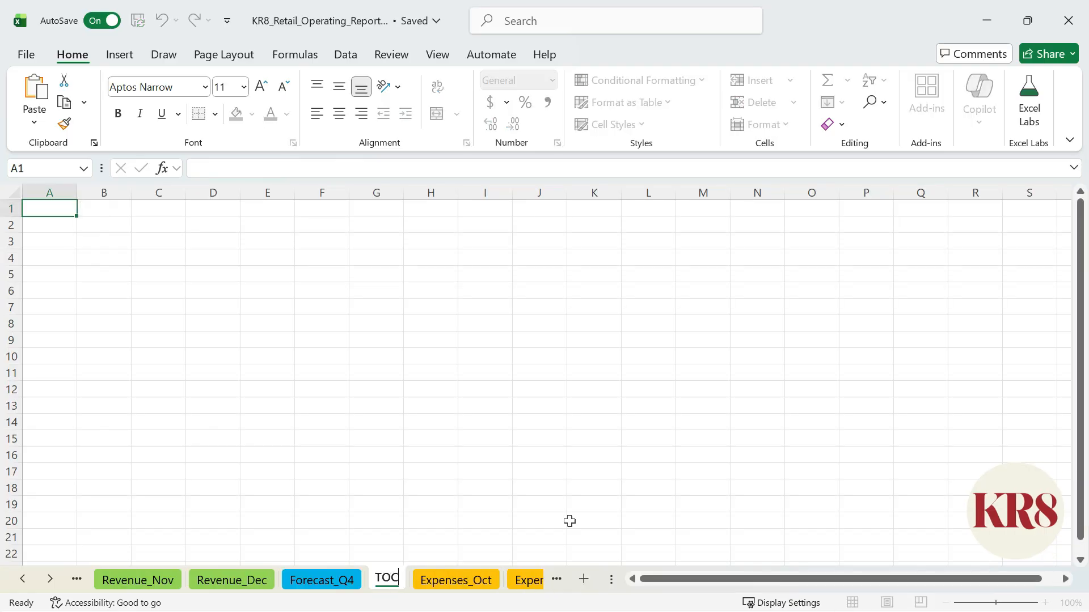
{"action": "left_click", "coordinate": [376, 554]}
{"action": "right_click", "coordinate": [396, 578]}
{"action": "left_click", "coordinate": [471, 361]}
{"action": "left_click", "coordinate": [527, 512]}
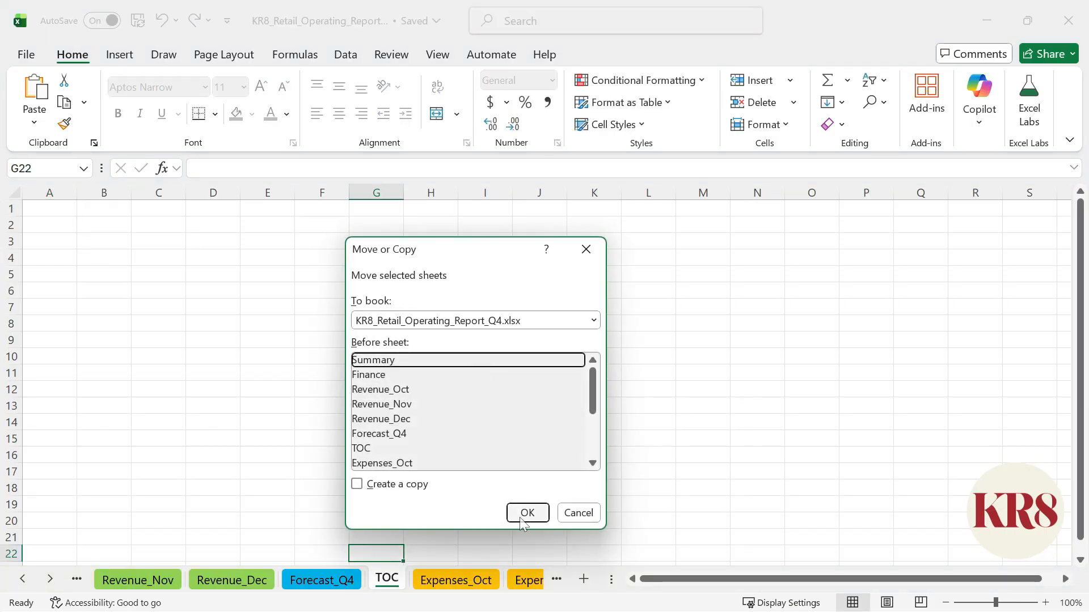
Enter the text Summary in cell B3 of the TOC sheet.
{"action": "type", "text": "Summary"}
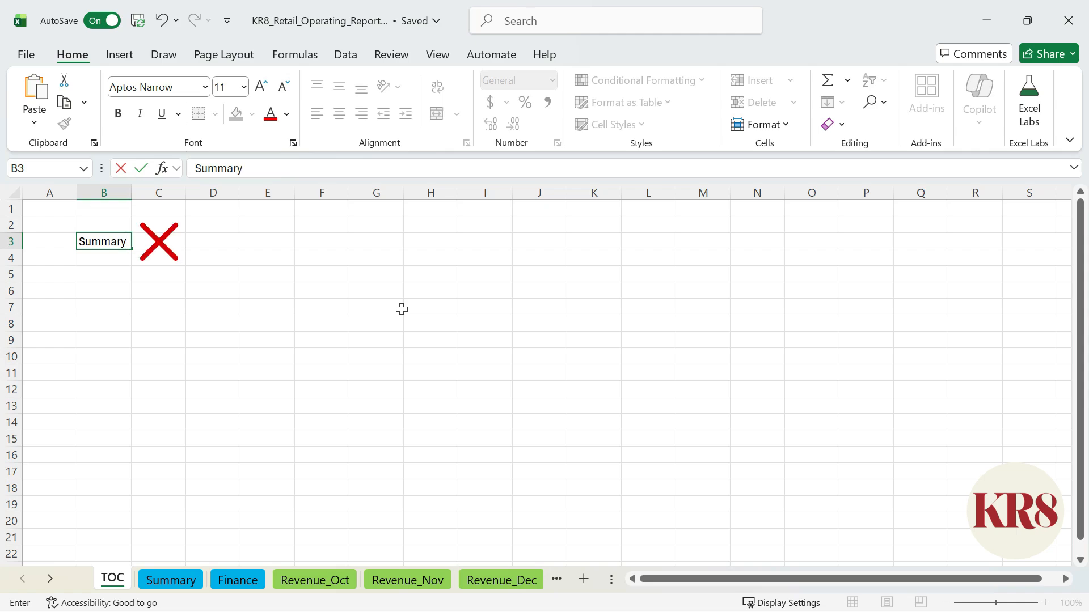
{"action": "key", "text": "Return"}
Define a workbook-scoped name TabNames that refers to =GET.WORKBOOK(1).
{"action": "left_click", "coordinate": [315, 59]}
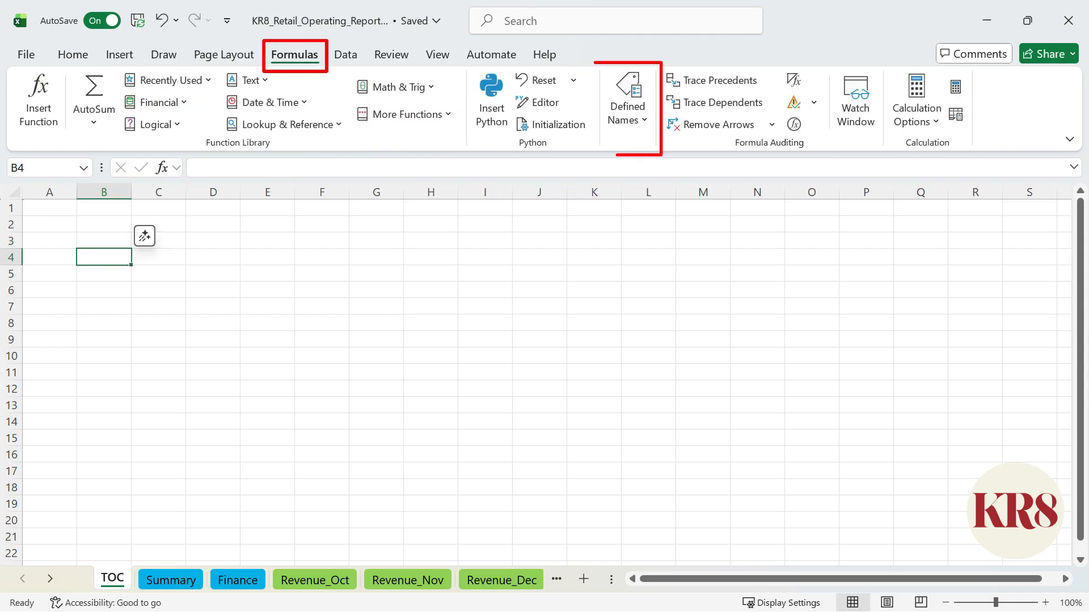
{"action": "left_click", "coordinate": [627, 113]}
{"action": "left_click", "coordinate": [626, 204]}
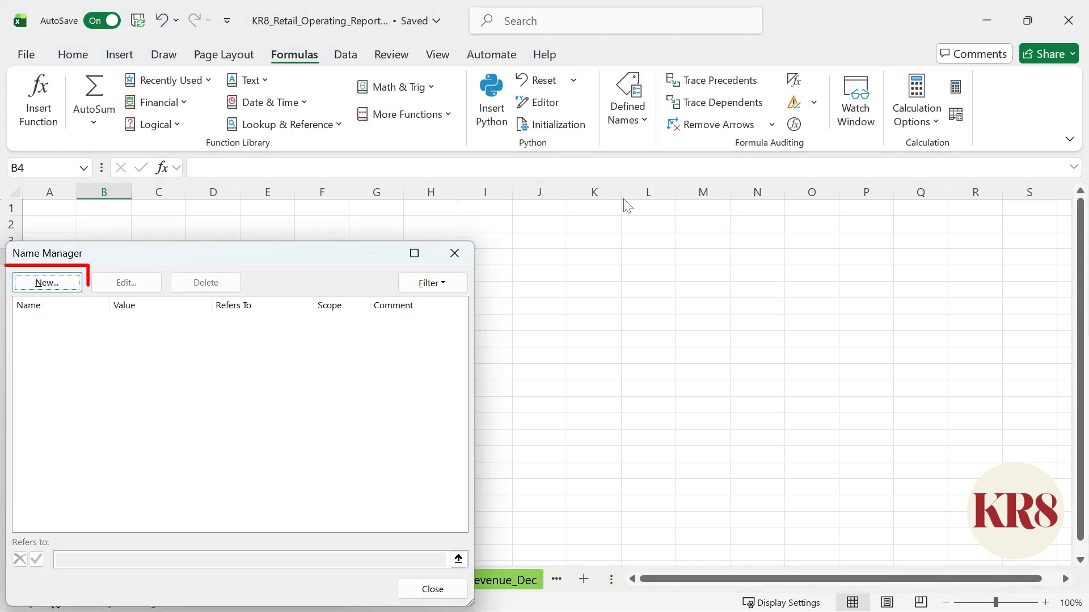
{"action": "key", "text": "alt+n"}
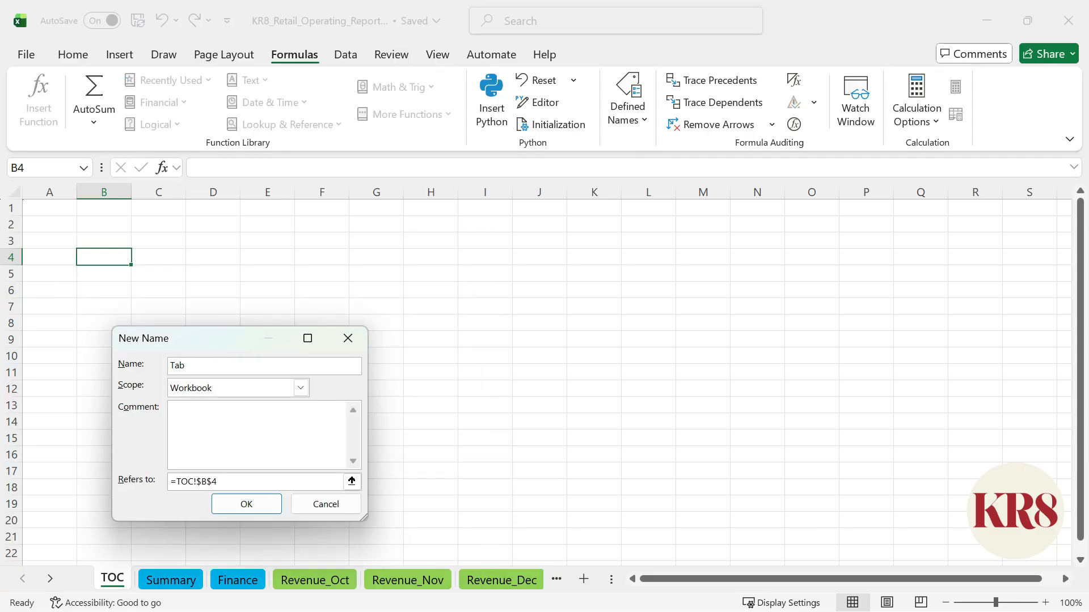
{"action": "left_click", "coordinate": [303, 390]}
{"action": "scroll", "coordinate": [291, 444], "scroll_direction": "down", "scroll_amount": 3}
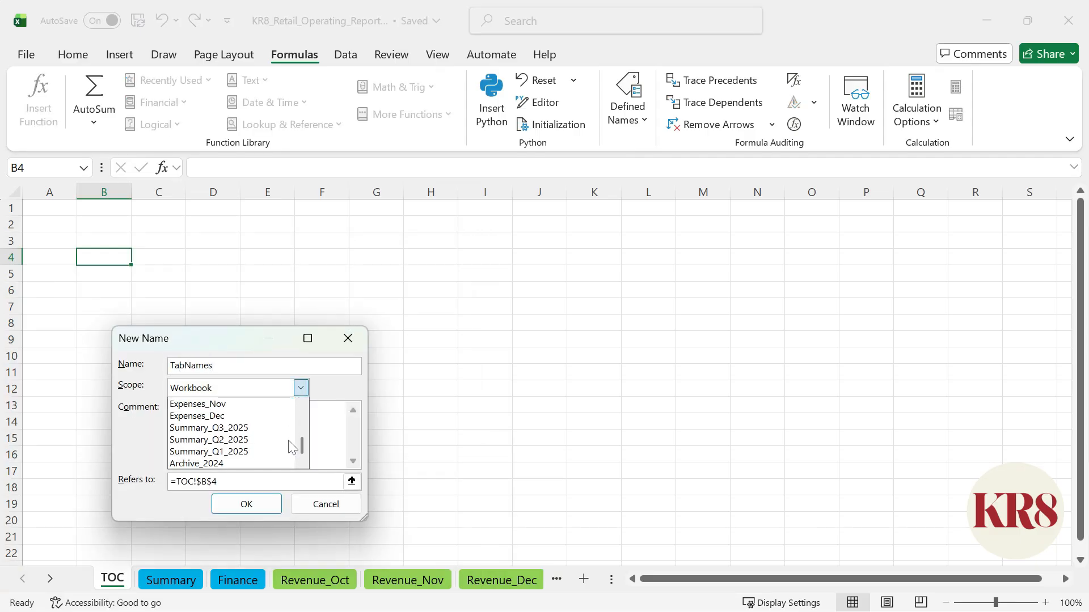
{"action": "scroll", "coordinate": [291, 445], "scroll_direction": "up", "scroll_amount": 3}
{"action": "left_click", "coordinate": [267, 404]}
{"action": "left_click", "coordinate": [290, 482]}
{"action": "type", "text": "=GET.WORKBOOK(1"}
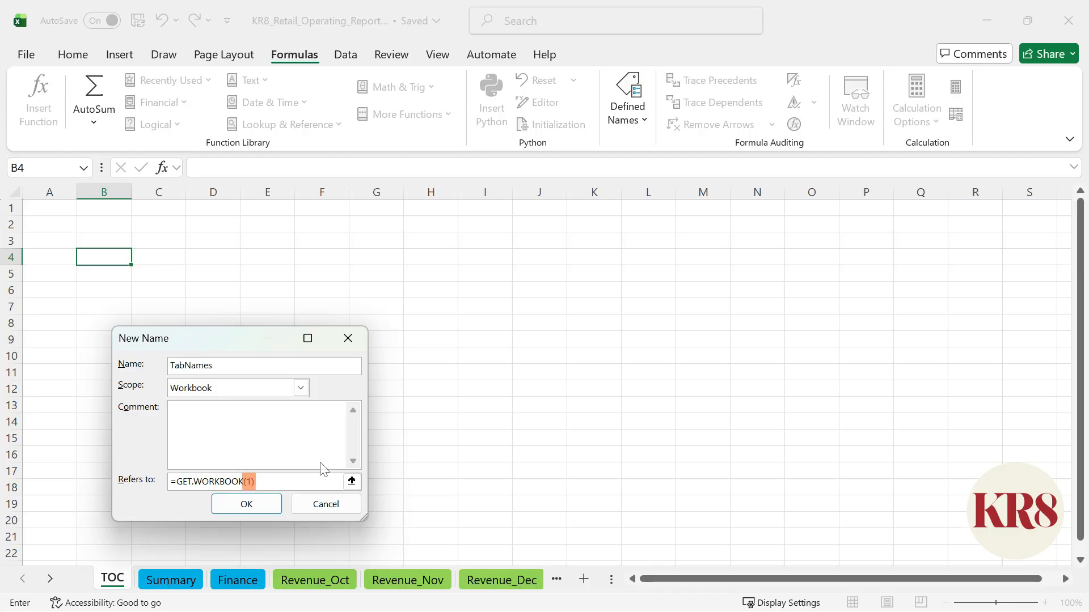
{"action": "key", "text": "Return"}
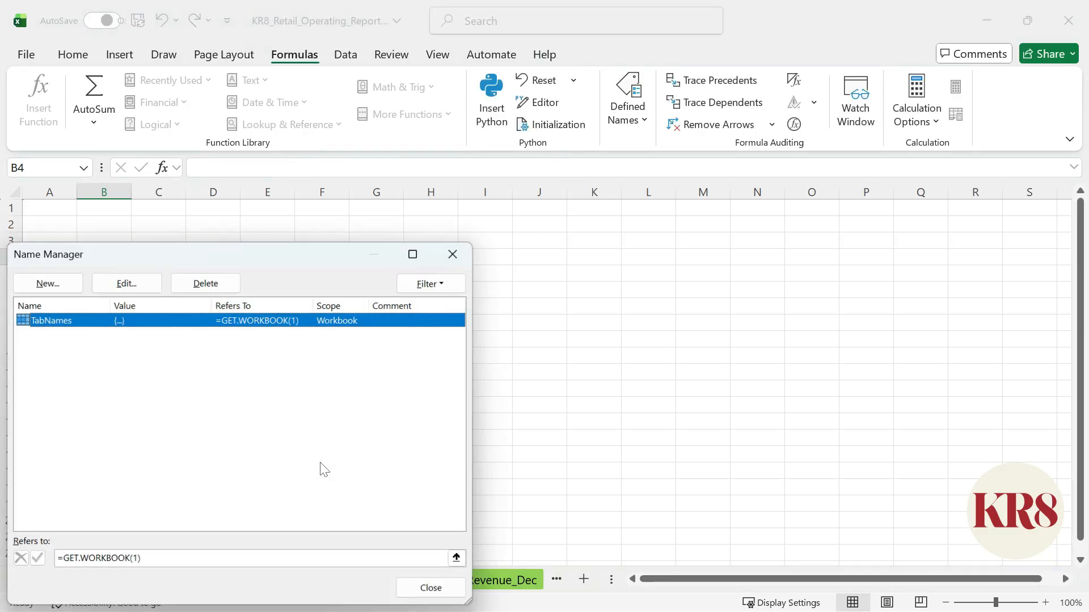
{"action": "left_click", "coordinate": [432, 589]}
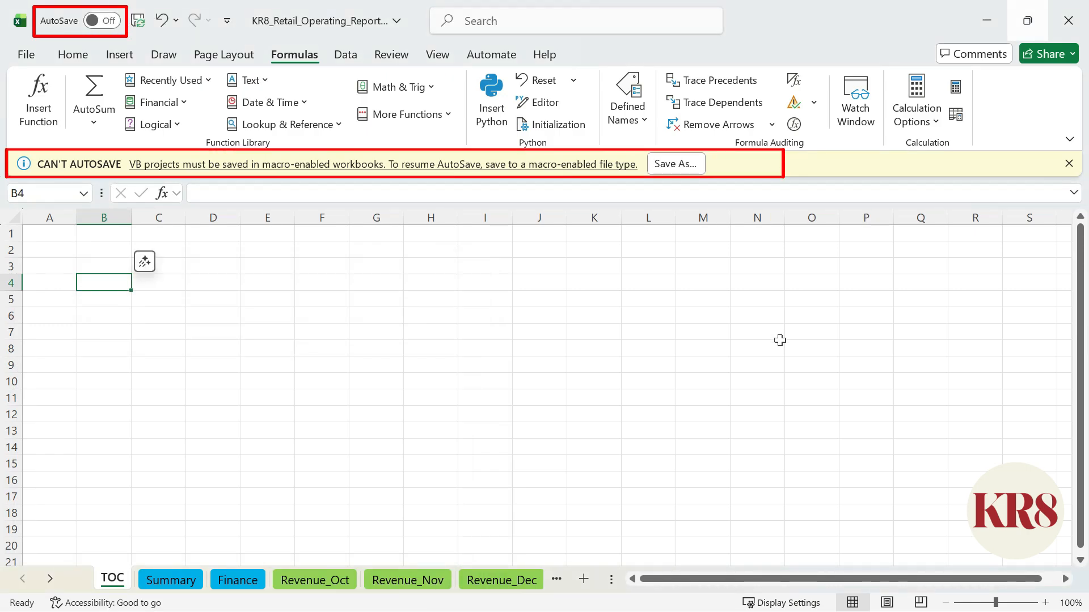
Save the file KR8_Retail_Operating_Report_Q4 as an Excel Macro-Enabled Workbook (*.xlsm).
{"action": "left_click", "coordinate": [675, 164]}
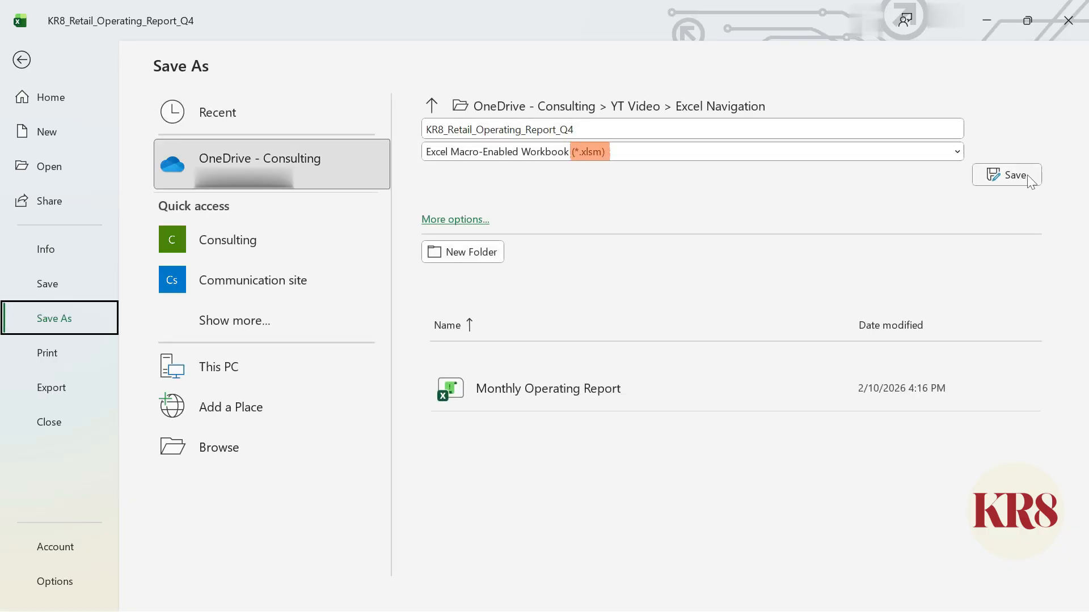
{"action": "left_click", "coordinate": [1015, 176]}
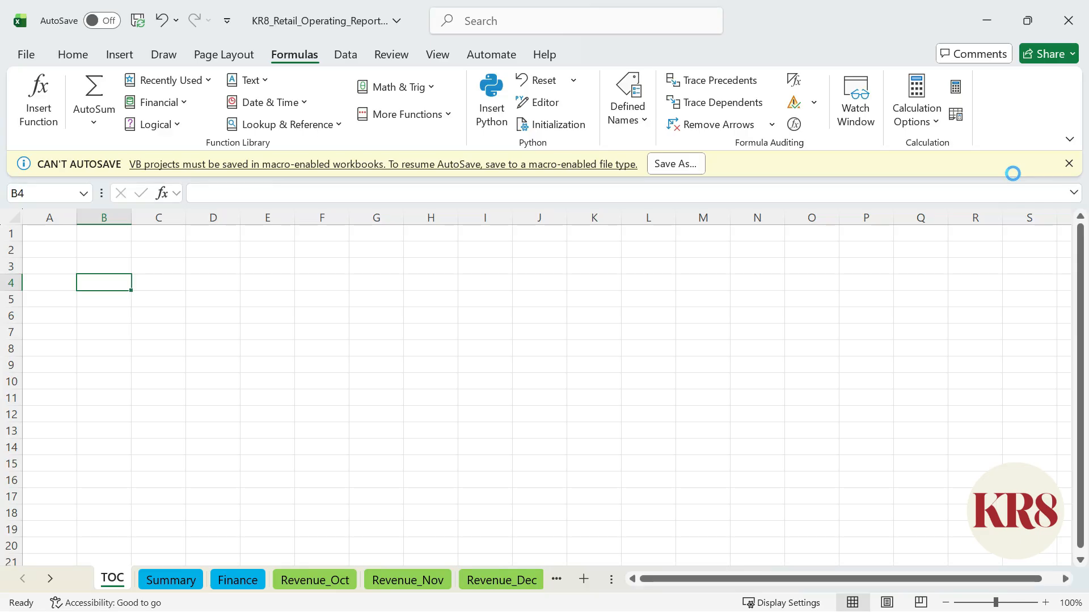
Enter the formula =TabNames in cell B3 of the TOC sheet.
{"action": "left_click", "coordinate": [114, 241]}
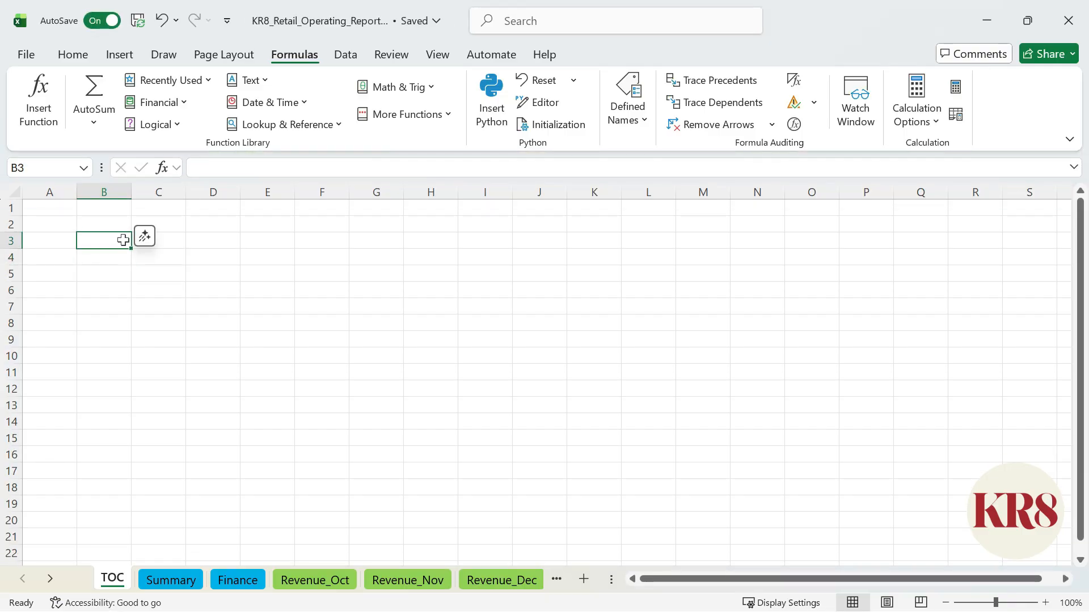
{"action": "type", "text": "=TabNames"}
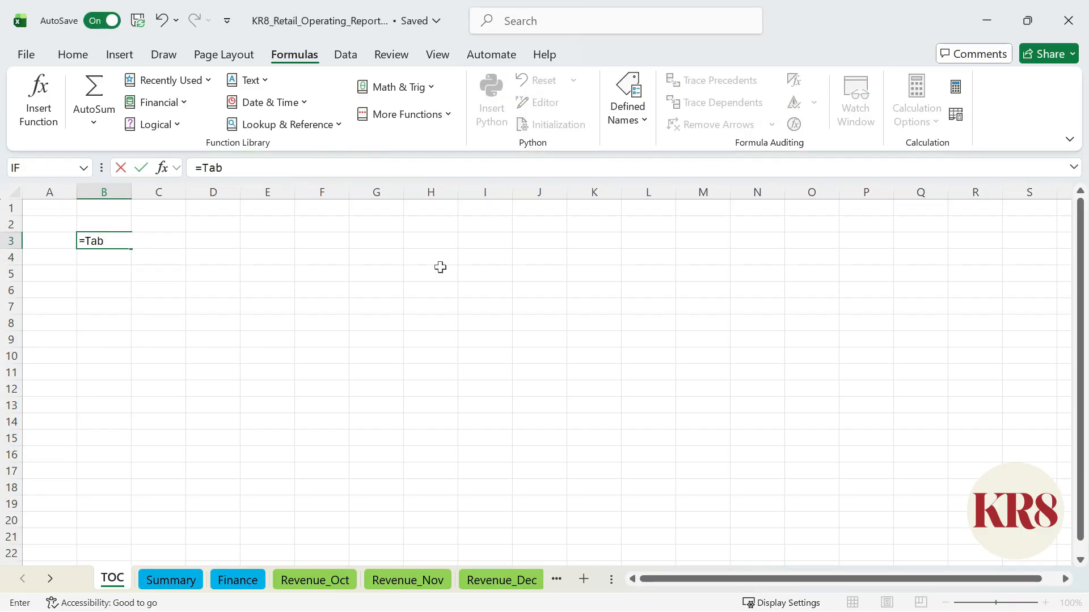
{"action": "key", "text": "Return"}
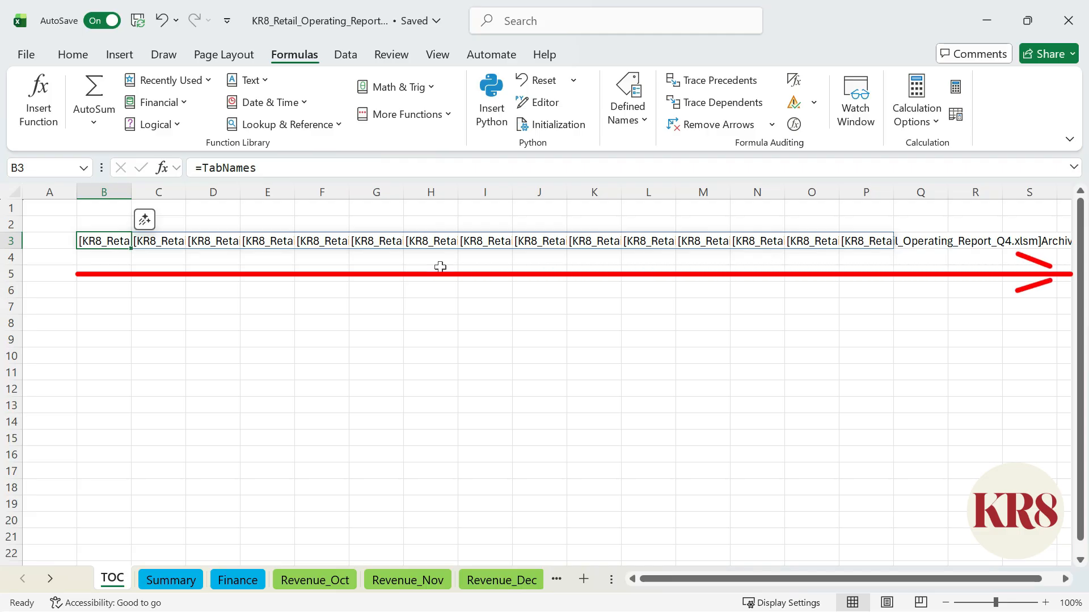
Wrap the formula in B3 in the TRANSPOSE function so it reads =TRANSPOSE(TabNames).
{"action": "left_click", "coordinate": [202, 168]}
{"action": "type", "text": "TR"}
{"action": "key", "text": "Down"}
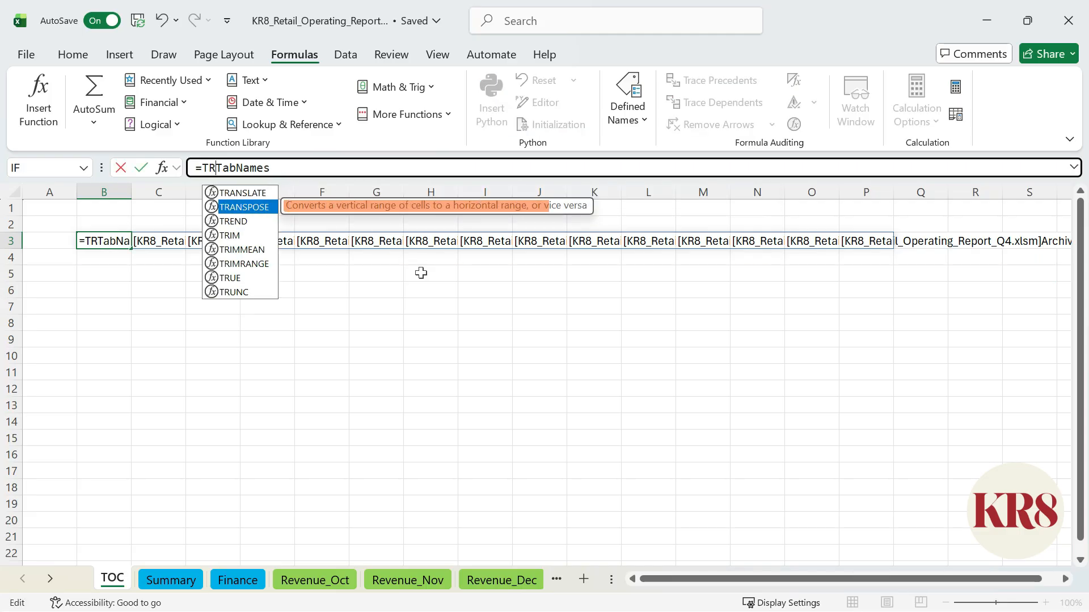
{"action": "key", "text": "Tab"}
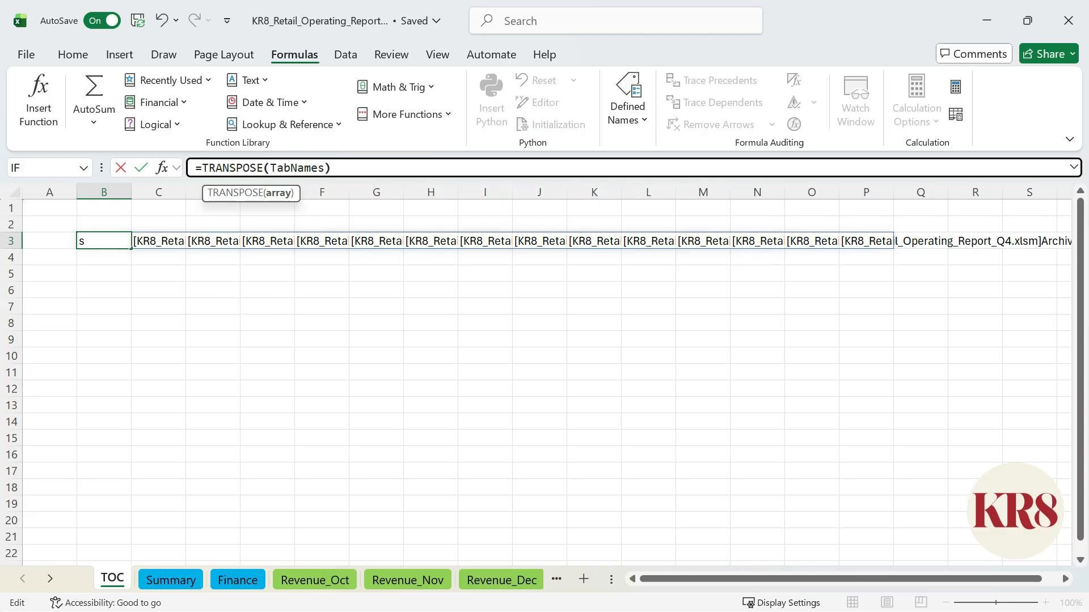
{"action": "key", "text": "Return"}
{"action": "left_click", "coordinate": [484, 212]}
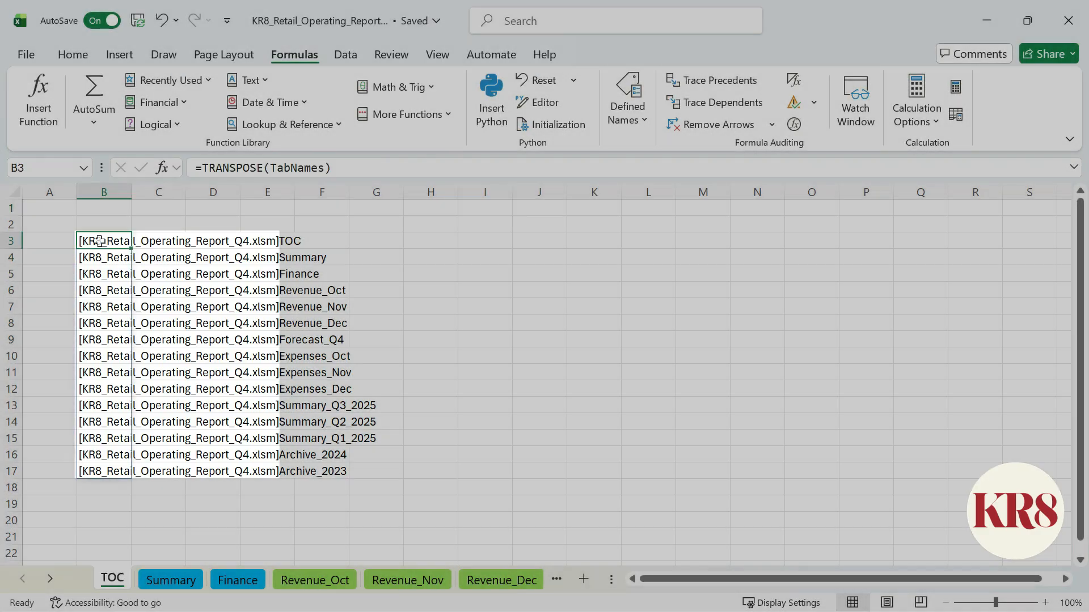
Extend the formula in B3 to =TEXTAFTER(TRANSPOSE(TabNames),"]") to strip the workbook name from the sheet list.
{"action": "type", "text": "TETRANSPOSE(TabNames"}
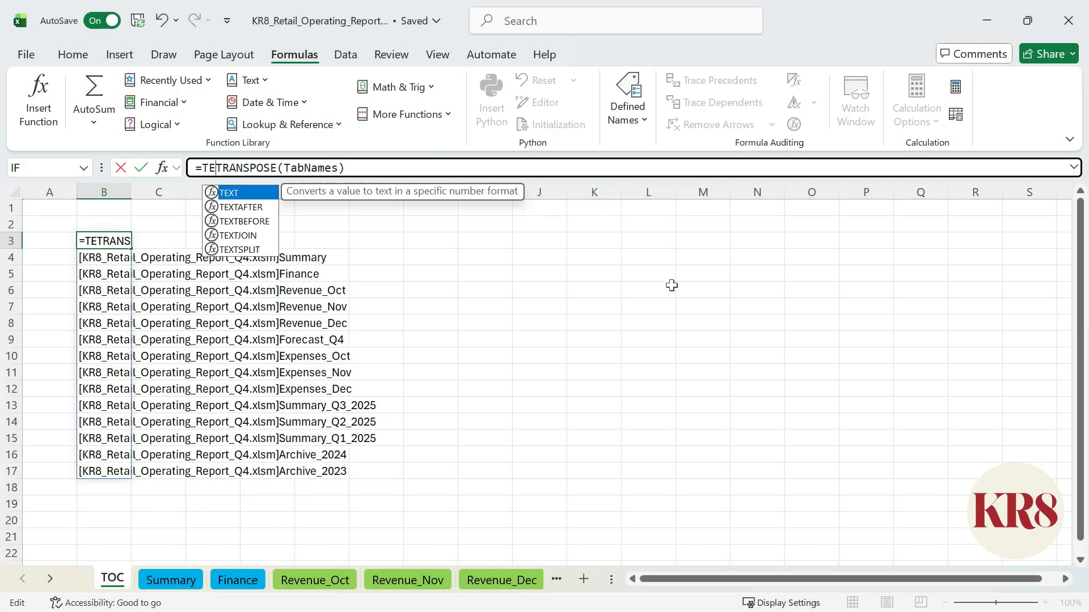
{"action": "key", "text": "Down"}
{"action": "key", "text": "Tab"}
{"action": "key", "text": "End"}
{"action": "type", "text": ",\""}
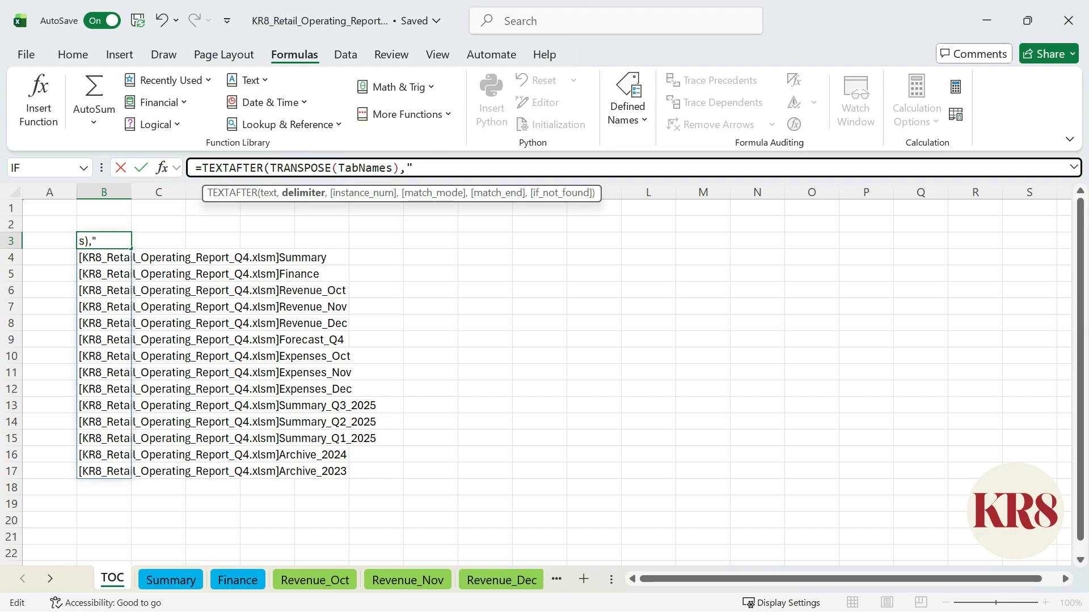
{"action": "type", "text": "]\")"}
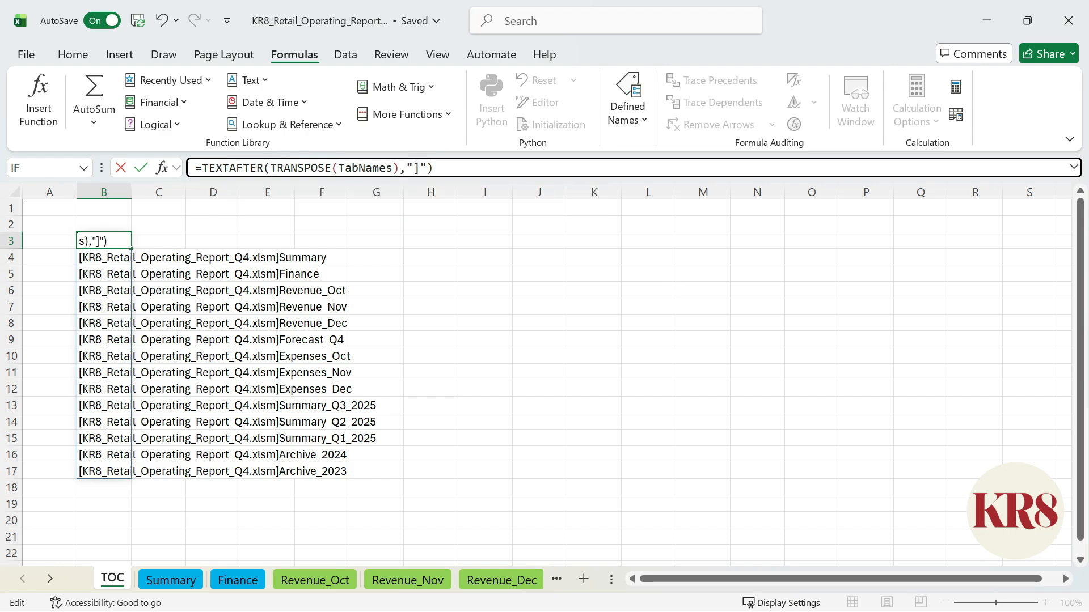
{"action": "key", "text": "shift+Return"}
Enter TabNames as a bold header in cell B2 and fit column B's width to its contents.
{"action": "type", "text": "TabNames"}
{"action": "key", "text": "ctrl+Return"}
{"action": "key", "text": "ctrl+b"}
{"action": "double_click", "coordinate": [131, 191]}
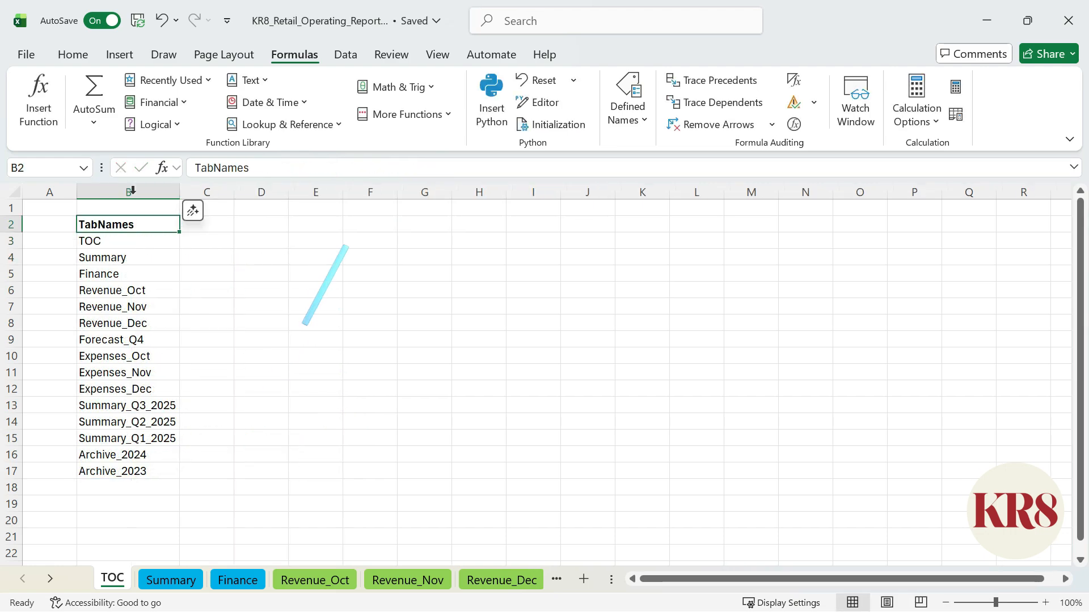
{"action": "left_click", "coordinate": [383, 288]}
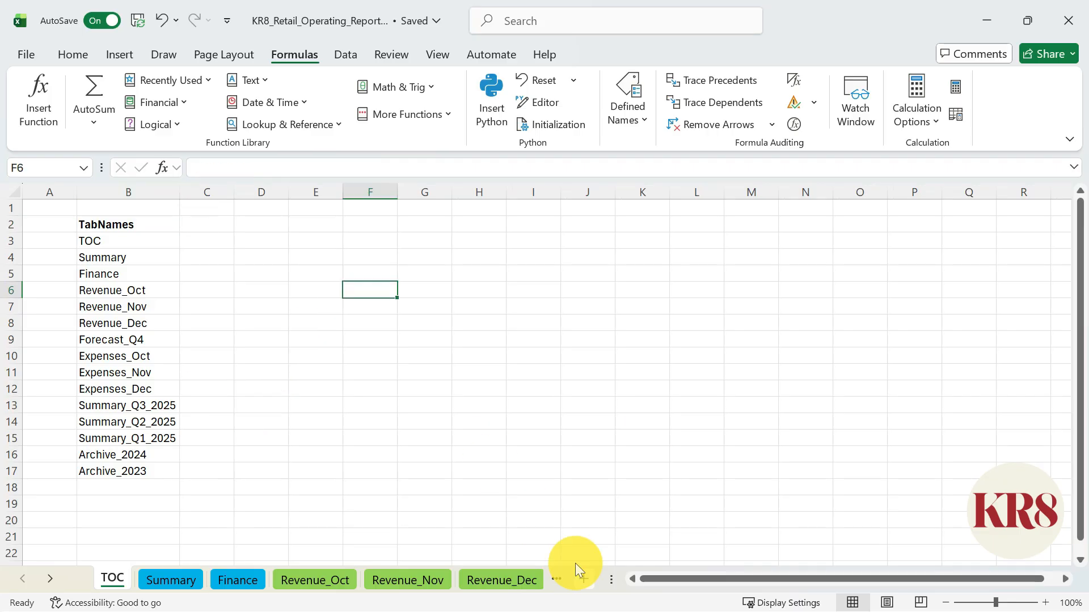
Add a new sheet and re-enter the formula in cell B3 of the TOC sheet to refresh the sheet list.
{"action": "left_click", "coordinate": [583, 579]}
{"action": "left_click", "coordinate": [121, 581]}
{"action": "double_click", "coordinate": [143, 240]}
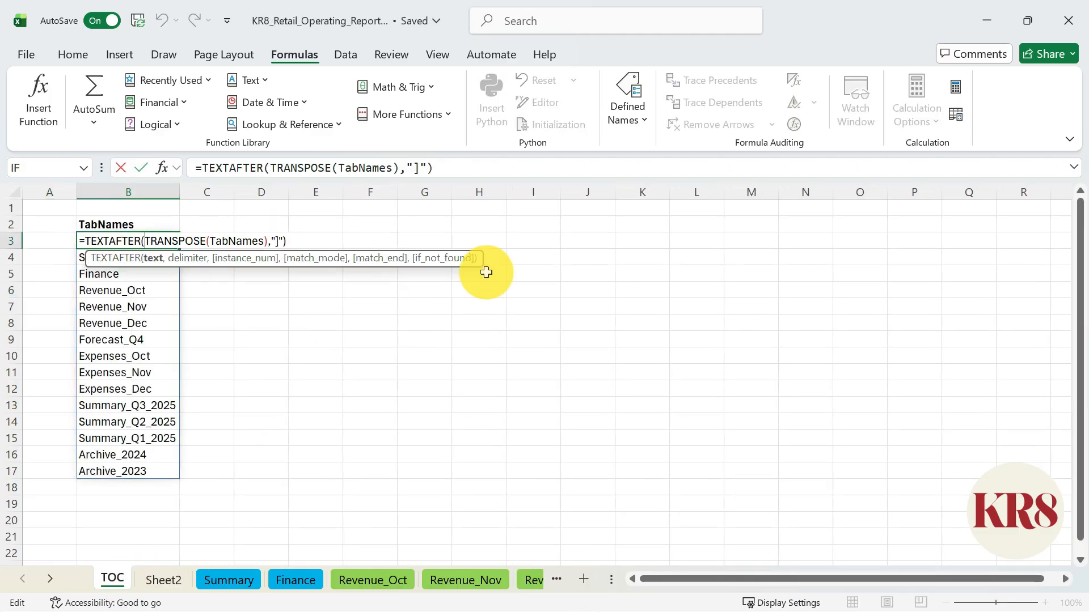
{"action": "key", "text": "Return"}
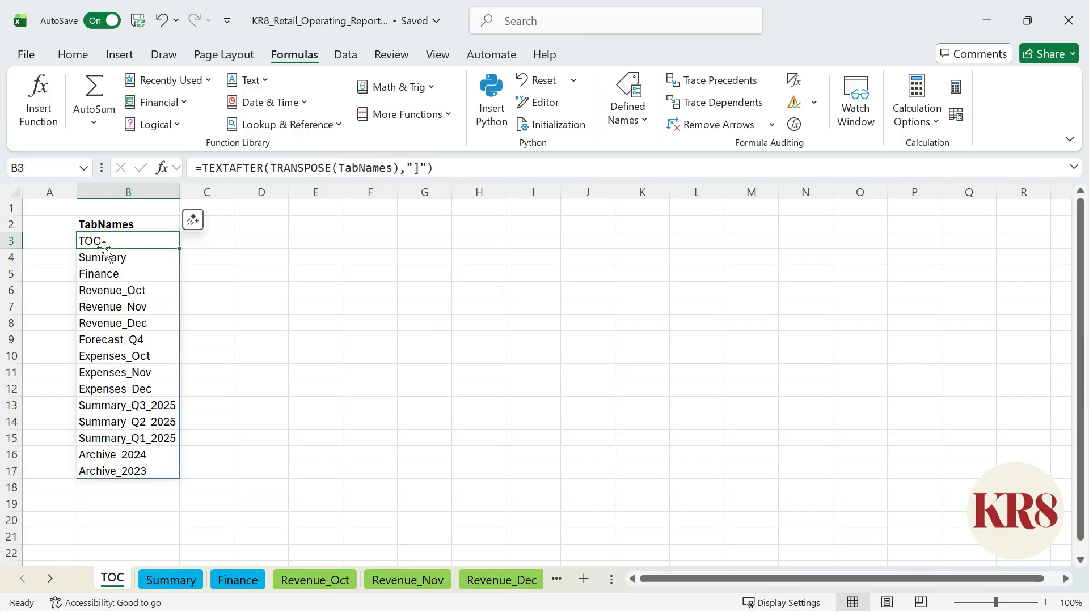
Try linking cell B3 to cell A1 of the TOC sheet with Insert Hyperlink, and undo the link.
{"action": "key", "text": "ctrl+k"}
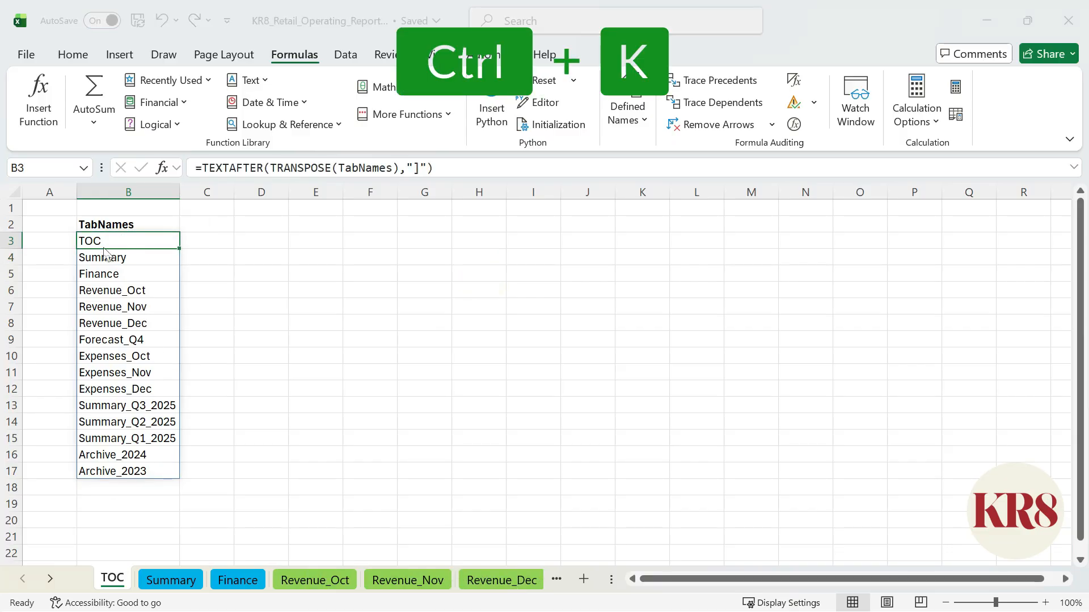
{"action": "left_click", "coordinate": [48, 396]}
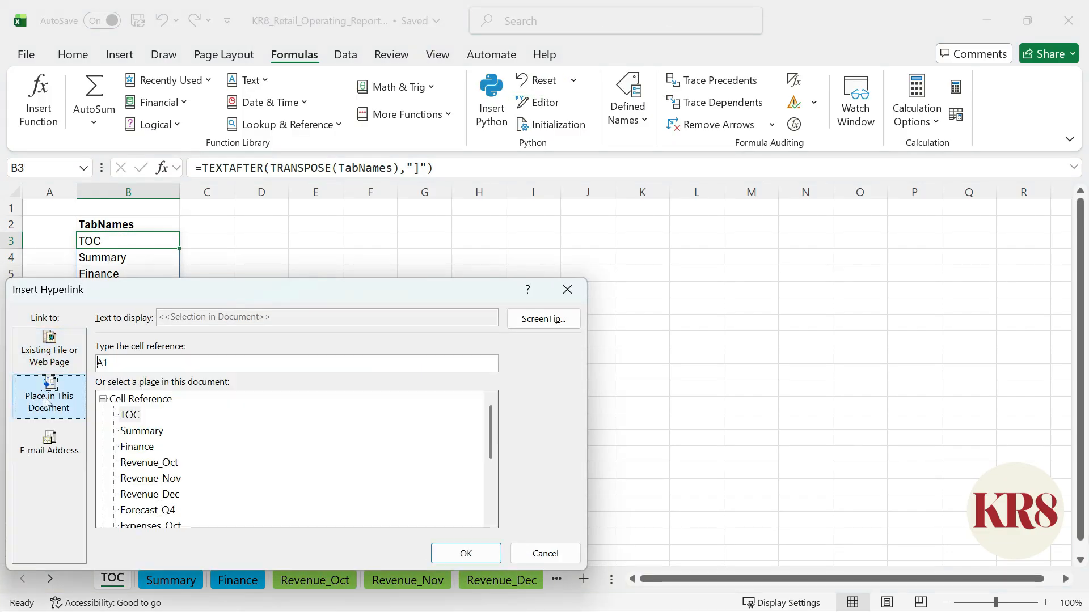
{"action": "left_click", "coordinate": [131, 417]}
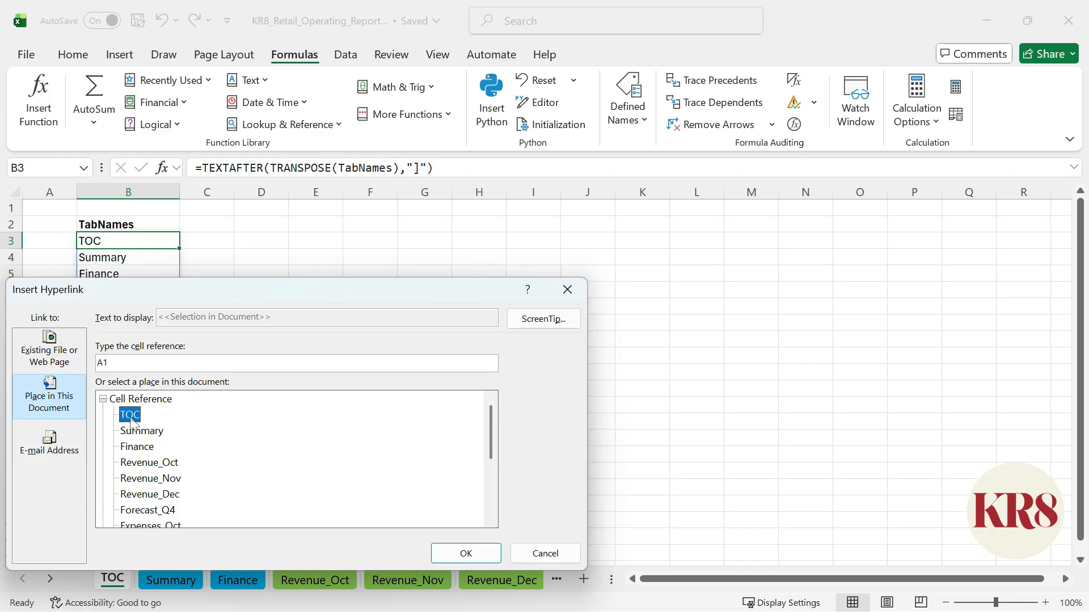
{"action": "left_click", "coordinate": [466, 554]}
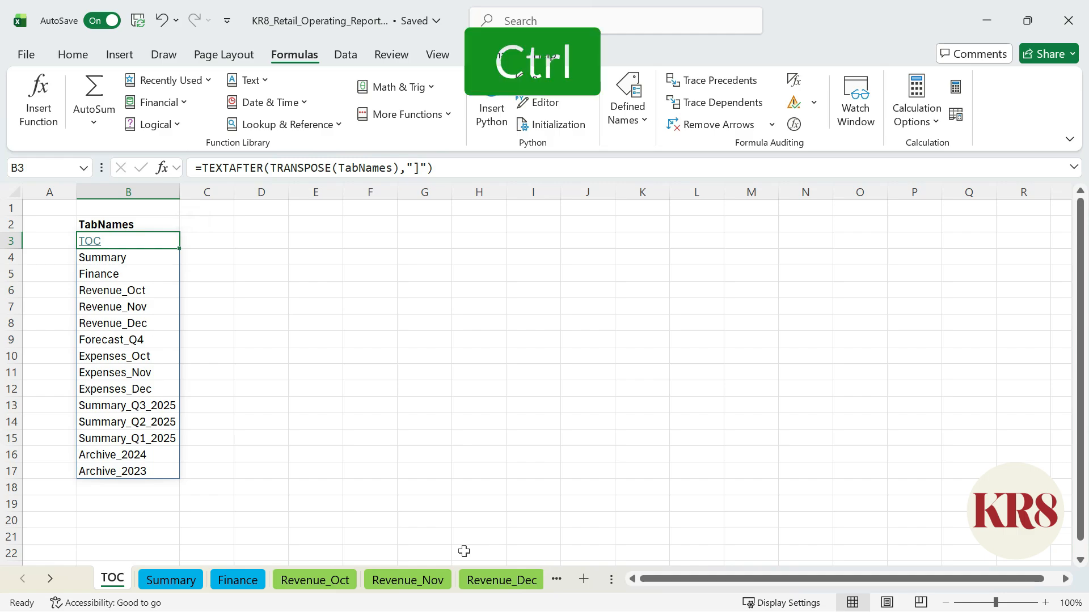
{"action": "key", "text": "ctrl+z"}
Enter Addresses as a bold header in cell C2.
{"action": "left_click", "coordinate": [225, 226]}
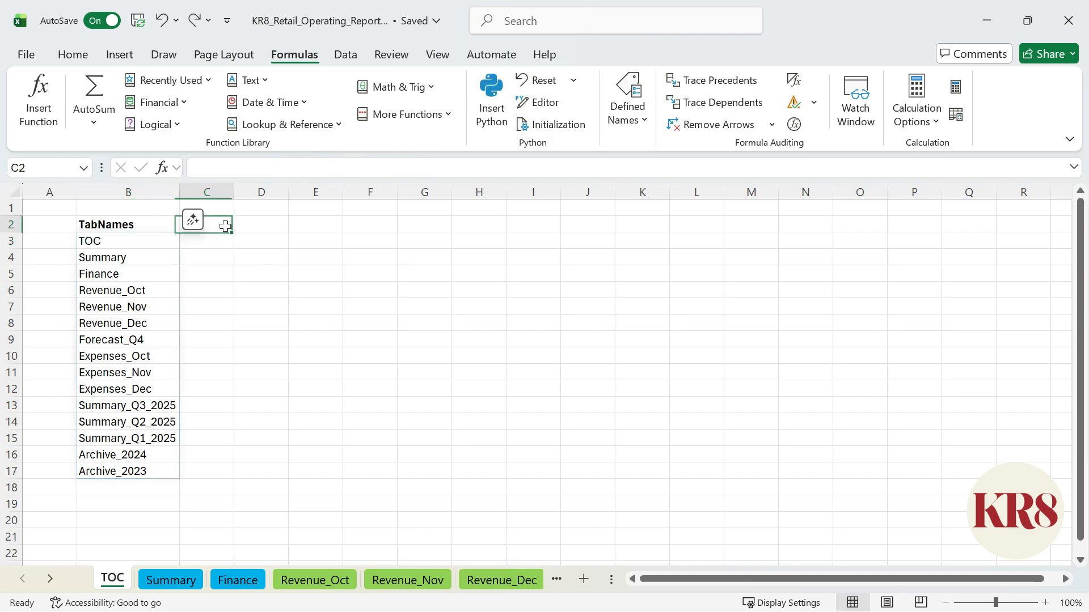
{"action": "type", "text": "Addresses"}
{"action": "key", "text": "ctrl+Return"}
Enter the formula ="#"&B3&"!A1" in cell C3 to build the internal link address.
{"action": "key", "text": "Down"}
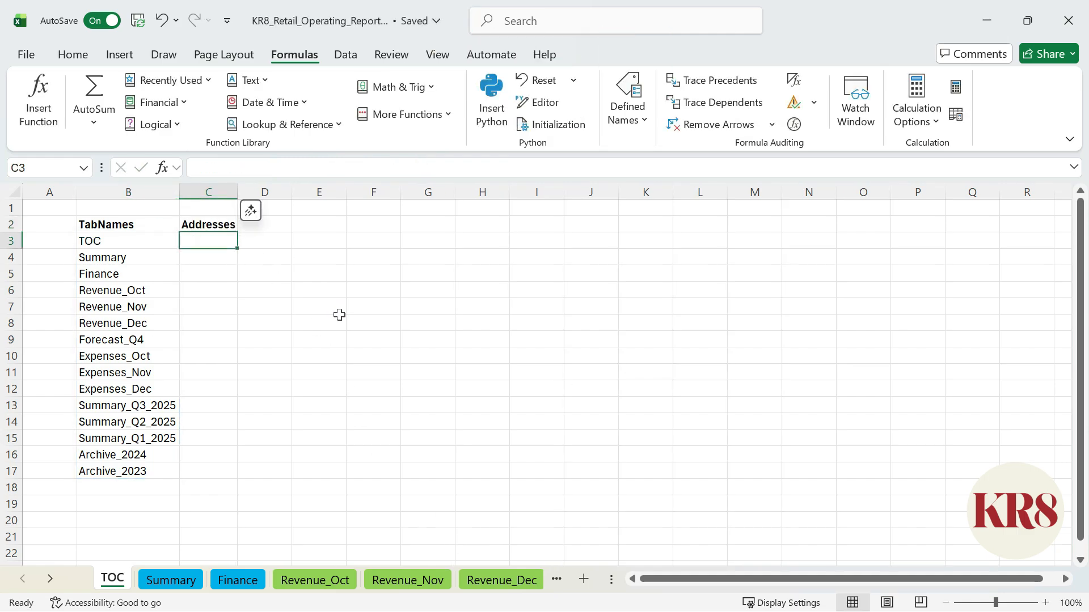
{"action": "type", "text": "=#"}
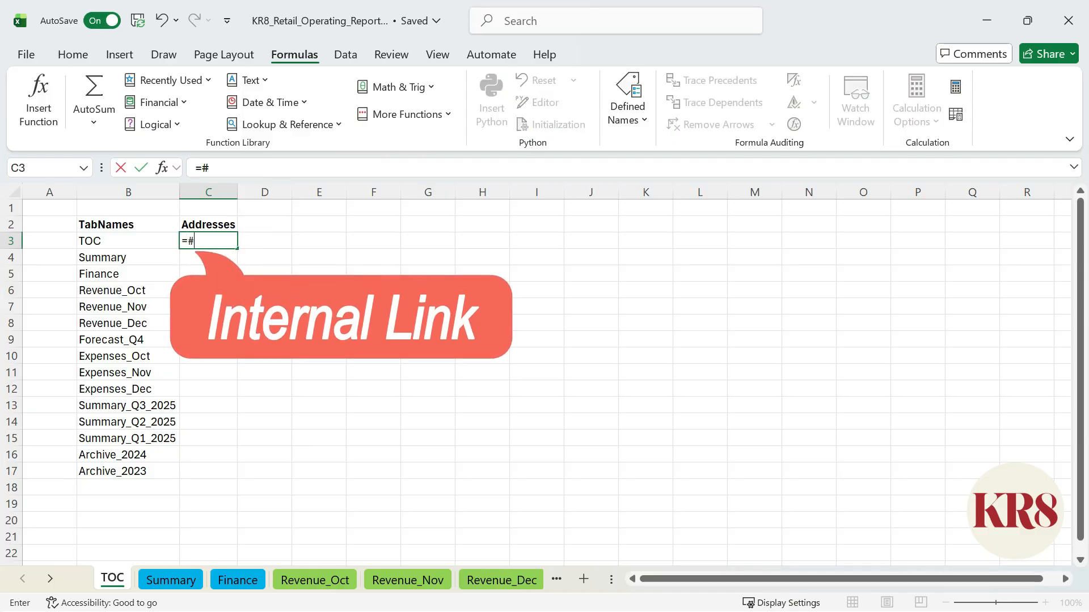
{"action": "left_click", "coordinate": [202, 168]}
{"action": "type", "text": "\""}
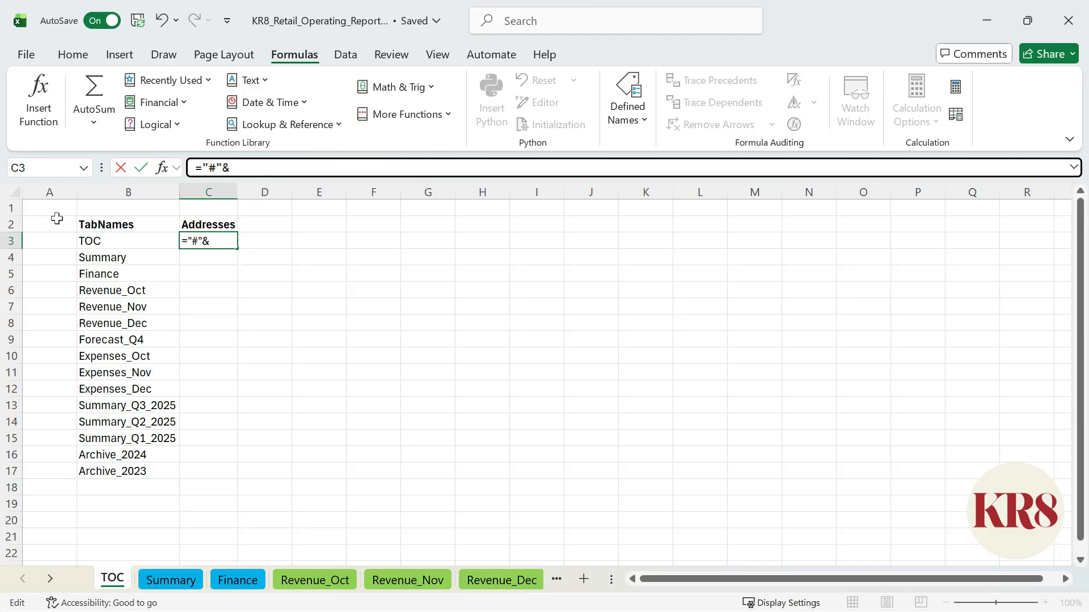
{"action": "left_click", "coordinate": [112, 244]}
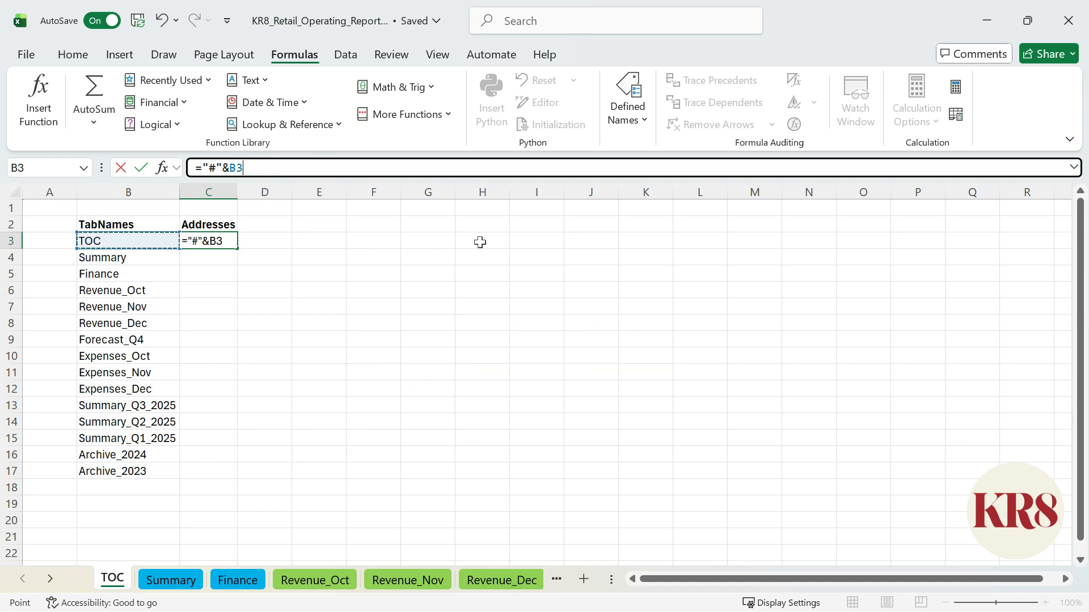
{"action": "type", "text": "&\"!A1"}
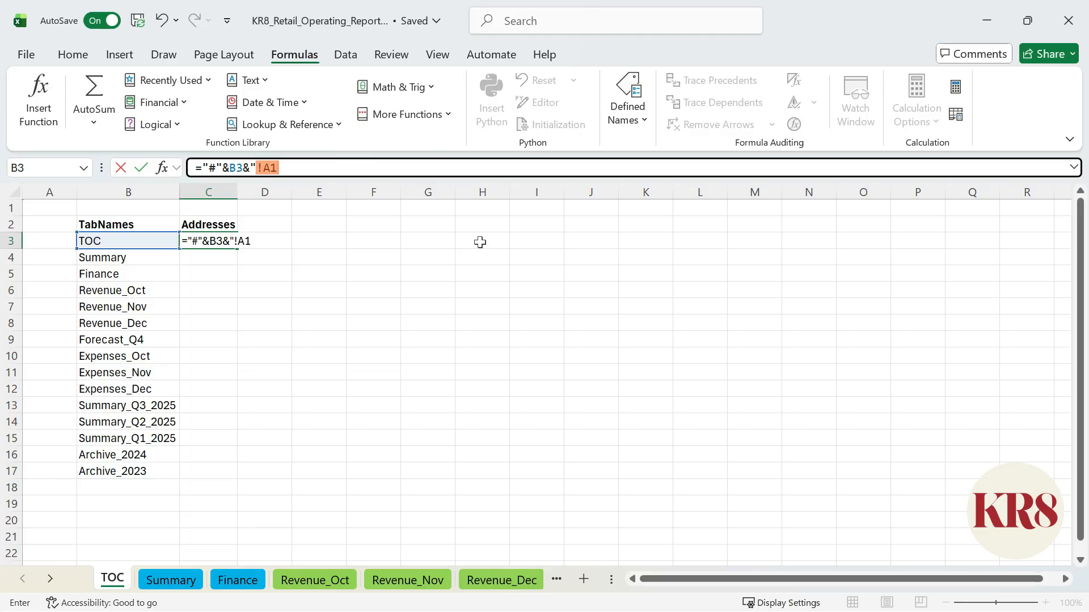
{"action": "type", "text": "\""}
{"action": "key", "text": "ctrl+Return"}
Fill the address formula from C3 down to C17 and fit column C's width to its contents.
{"action": "double_click", "coordinate": [237, 249]}
{"action": "double_click", "coordinate": [237, 192]}
Enter the header Table of Contents in cell D2.
{"action": "left_click", "coordinate": [348, 241]}
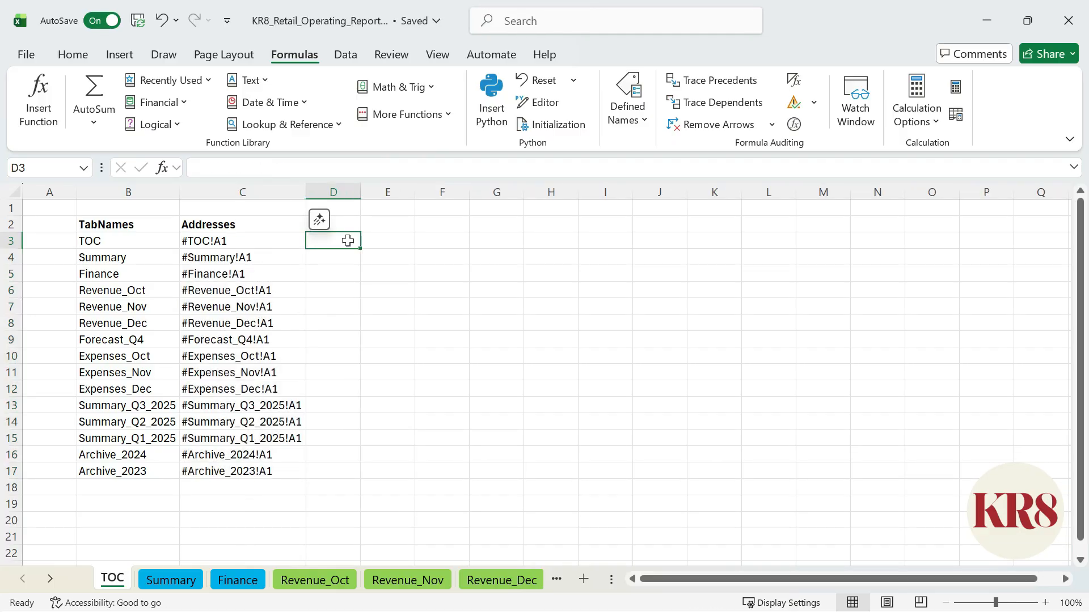
{"action": "key", "text": "Up"}
{"action": "type", "text": "Table of Contents"}
{"action": "key", "text": "Return"}
Enter the formula =HYPERLINK(C3,B3) in cell D3 to link to the sheet by its tab name.
{"action": "type", "text": "=HY"}
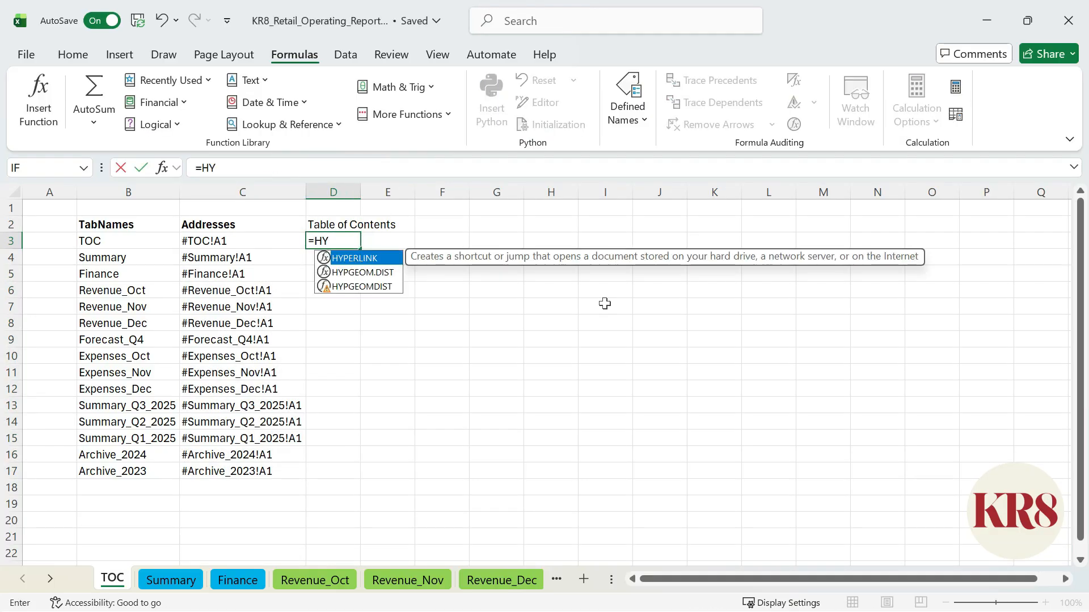
{"action": "key", "text": "Tab"}
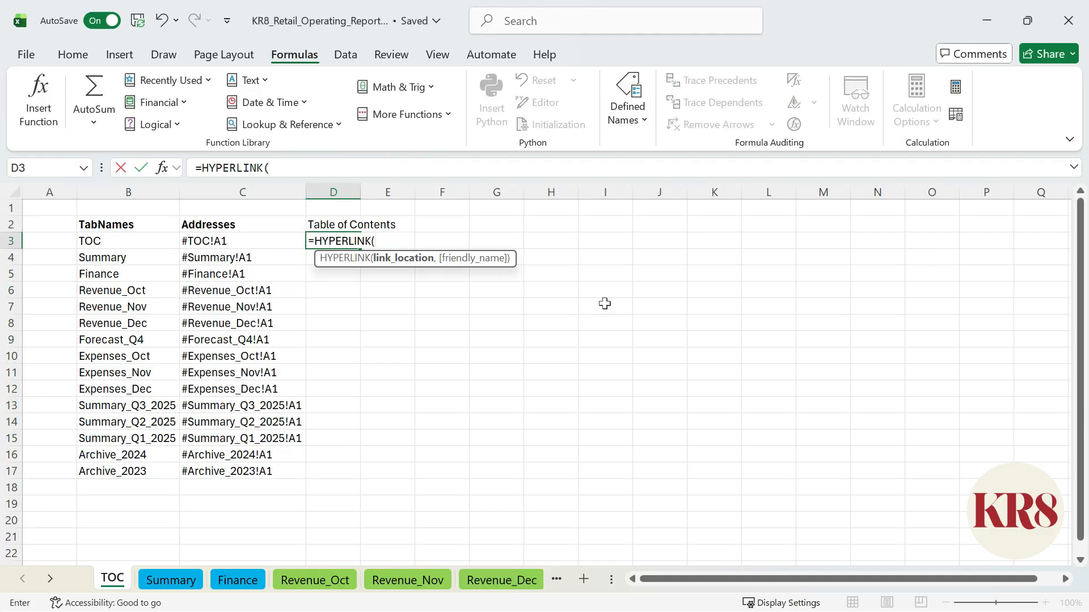
{"action": "left_click", "coordinate": [253, 247]}
{"action": "type", "text": ","}
{"action": "left_click", "coordinate": [114, 243]}
{"action": "key", "text": "Return"}
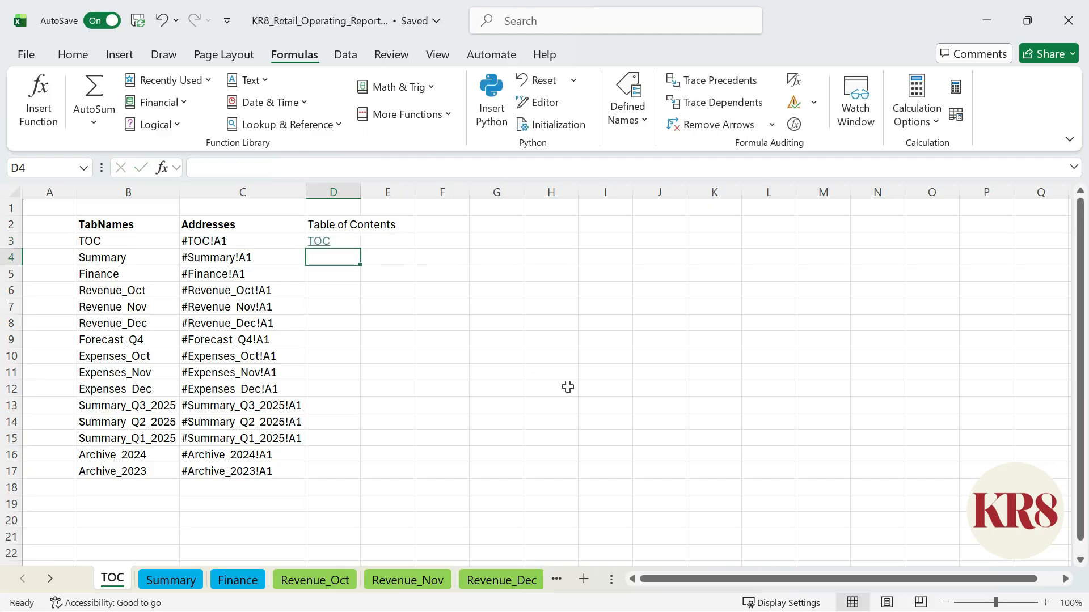
Fill the HYPERLINK formula from D3 down to D17, then bold the Table of Contents header and fit column D's width.
{"action": "key", "text": "Up"}
{"action": "double_click", "coordinate": [361, 248]}
{"action": "key", "text": "Up"}
{"action": "key", "text": "ctrl+b"}
{"action": "double_click", "coordinate": [361, 193]}
Test the Expenses_Oct link in the table of contents and return to the TOC sheet.
{"action": "left_click", "coordinate": [370, 361]}
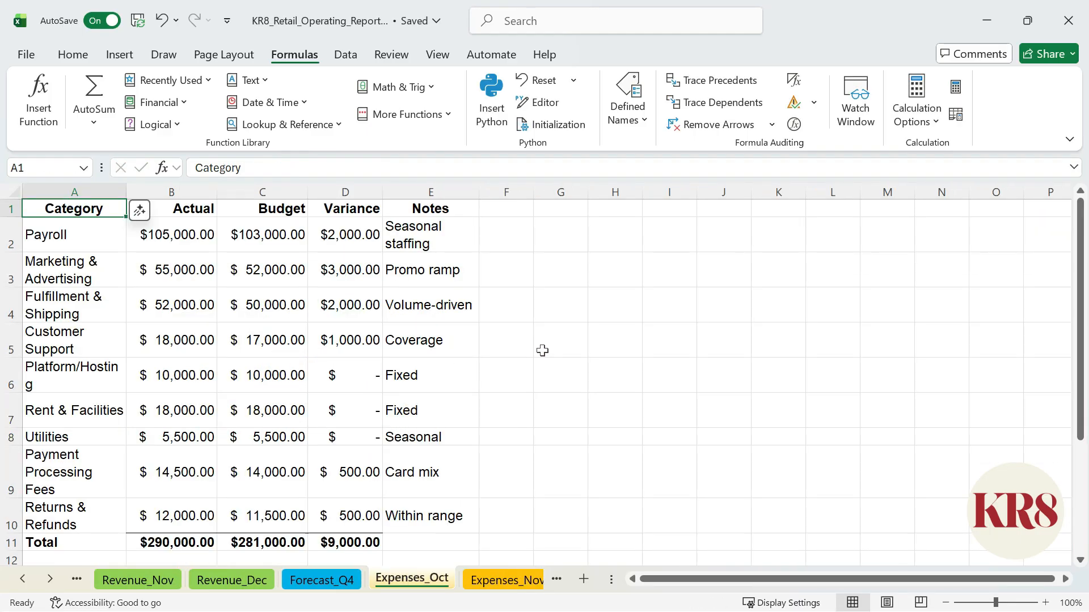
{"action": "key", "text": "alt+Left"}
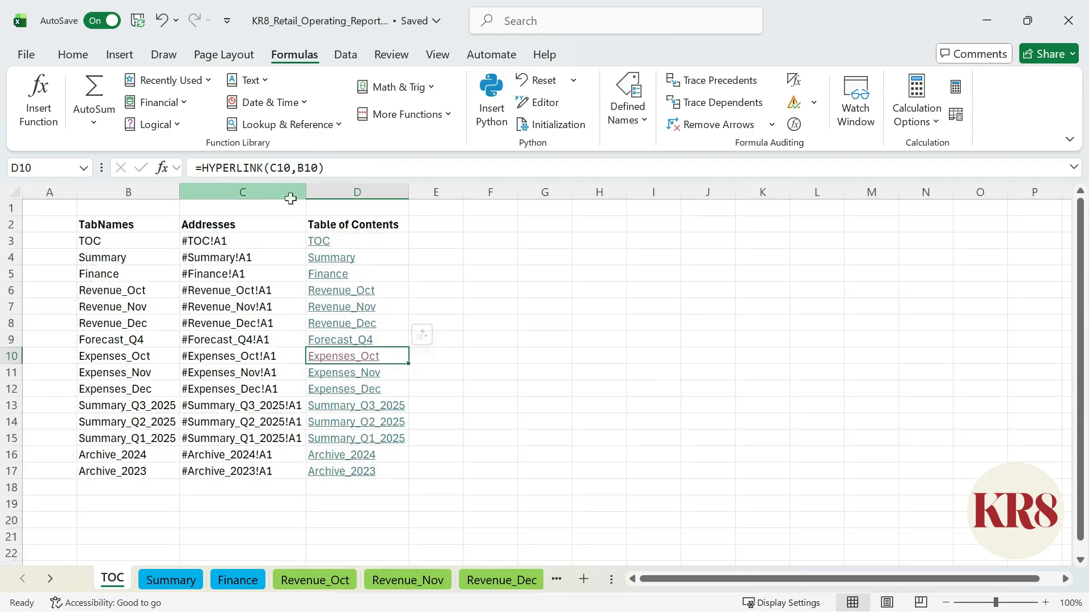
Hide the helper columns B and C on the TOC sheet.
{"action": "left_click_drag", "start_coordinate": [290, 197], "coordinate": [122, 195]}
{"action": "right_click", "coordinate": [123, 196]}
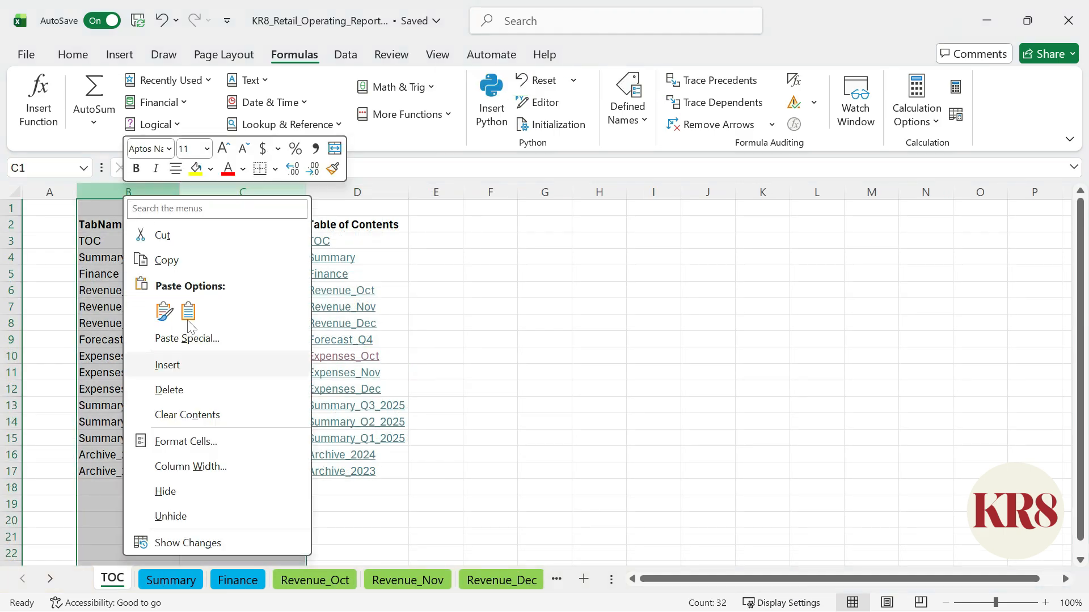
{"action": "left_click", "coordinate": [211, 492]}
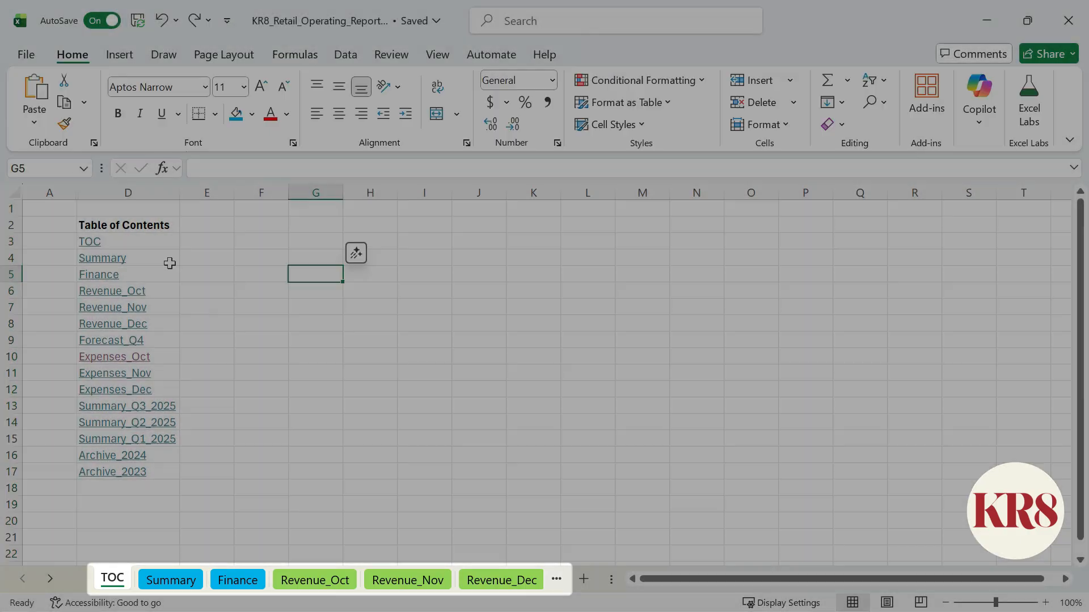
Fill the links light blue for Summary, Finance and Forecast_Q4, green for Revenue, orange for Expenses, light gray for quarterly summaries and darker gray for archives.
{"action": "left_click_drag", "start_coordinate": [113, 258], "coordinate": [113, 472]}
{"action": "left_click", "coordinate": [113, 340], "text": "ctrl"}
{"action": "left_click", "coordinate": [252, 113]}
{"action": "left_click", "coordinate": [406, 194]}
{"action": "left_click", "coordinate": [252, 114]}
{"action": "left_click", "coordinate": [453, 194]}
{"action": "left_click", "coordinate": [251, 114]}
{"action": "left_click", "coordinate": [358, 194]}
{"action": "left_click", "coordinate": [252, 114]}
{"action": "left_click", "coordinate": [285, 197]}
{"action": "left_click", "coordinate": [252, 114]}
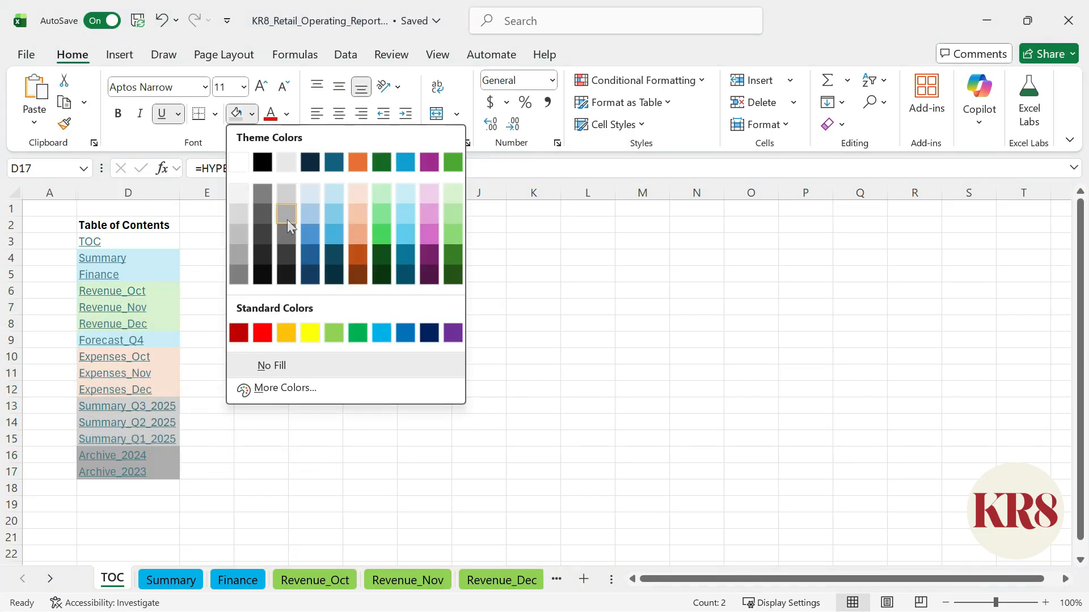
{"action": "left_click", "coordinate": [241, 253]}
{"action": "left_click", "coordinate": [258, 224]}
{"action": "left_click", "coordinate": [437, 55]}
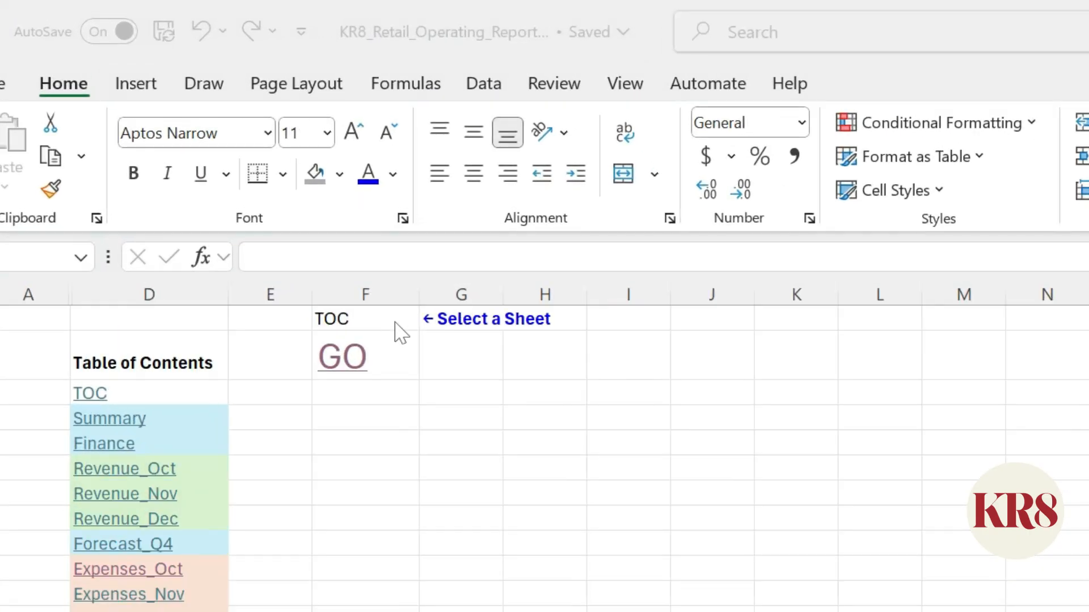
Try the sheet selector in cell F1 by choosing a sheet and following the GO link below it.
{"action": "left_click", "coordinate": [365, 319]}
{"action": "left_click", "coordinate": [427, 319]}
{"action": "left_click", "coordinate": [401, 471]}
{"action": "left_click", "coordinate": [345, 357]}
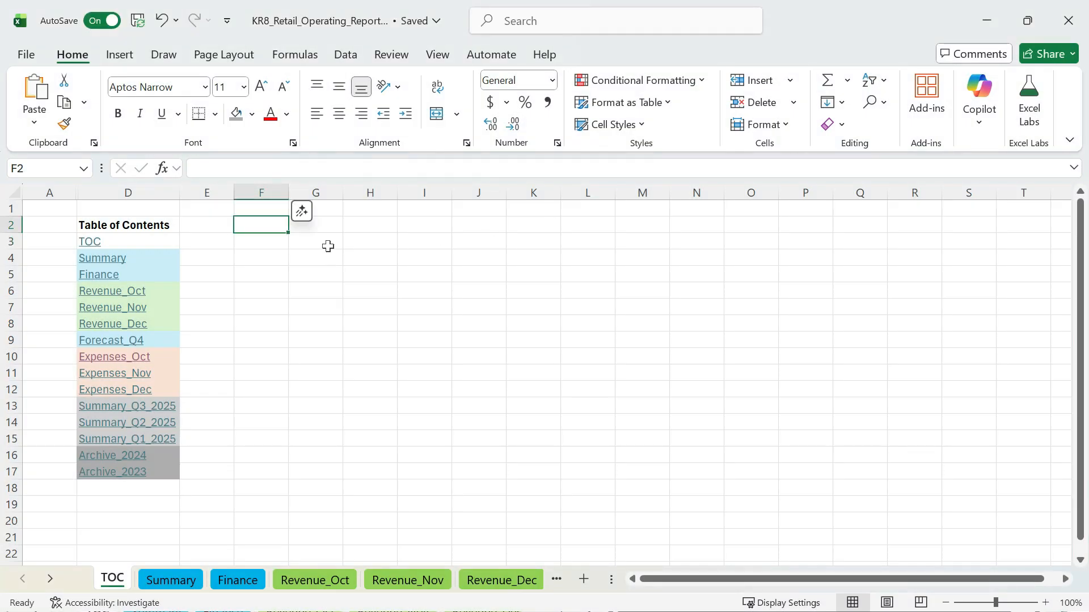
Search the workbook's Navigation pane for sum and jump to the range Summary_Q3_2025!A1:D5.
{"action": "left_click", "coordinate": [437, 54]}
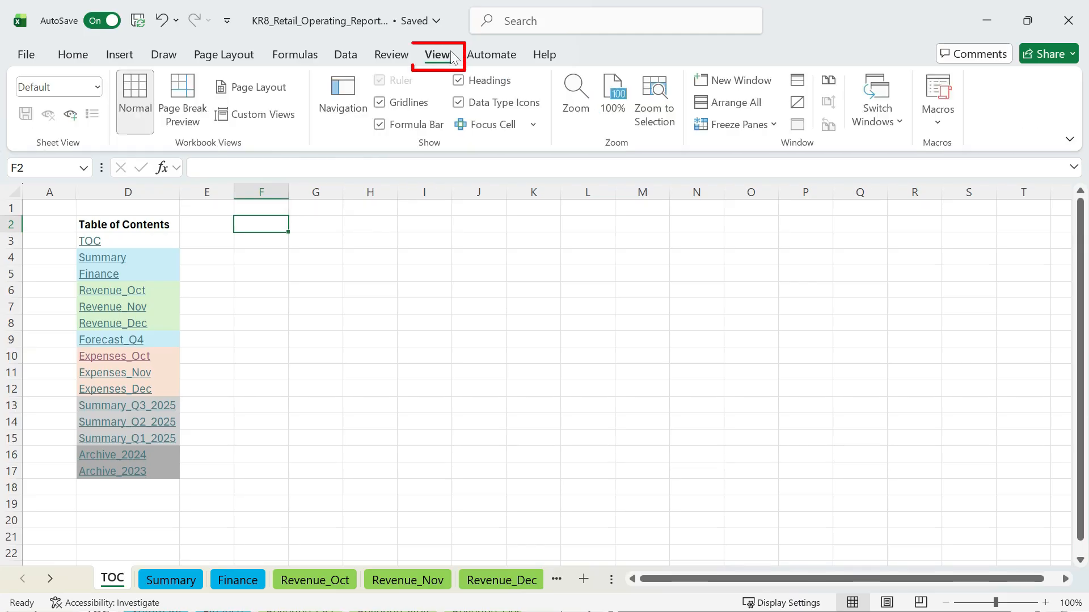
{"action": "left_click", "coordinate": [343, 97]}
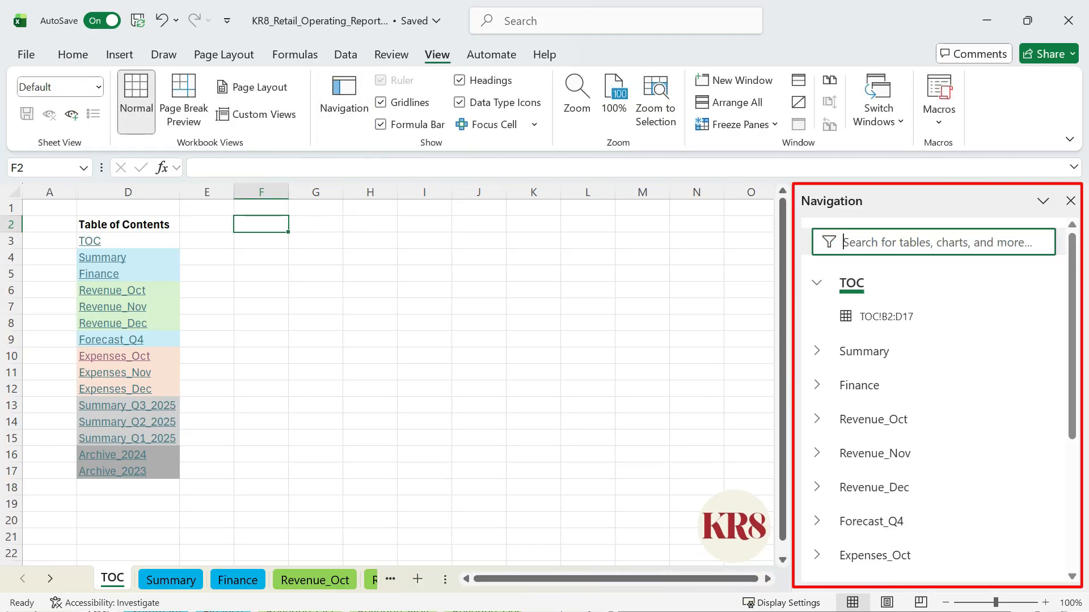
{"action": "type", "text": "sum"}
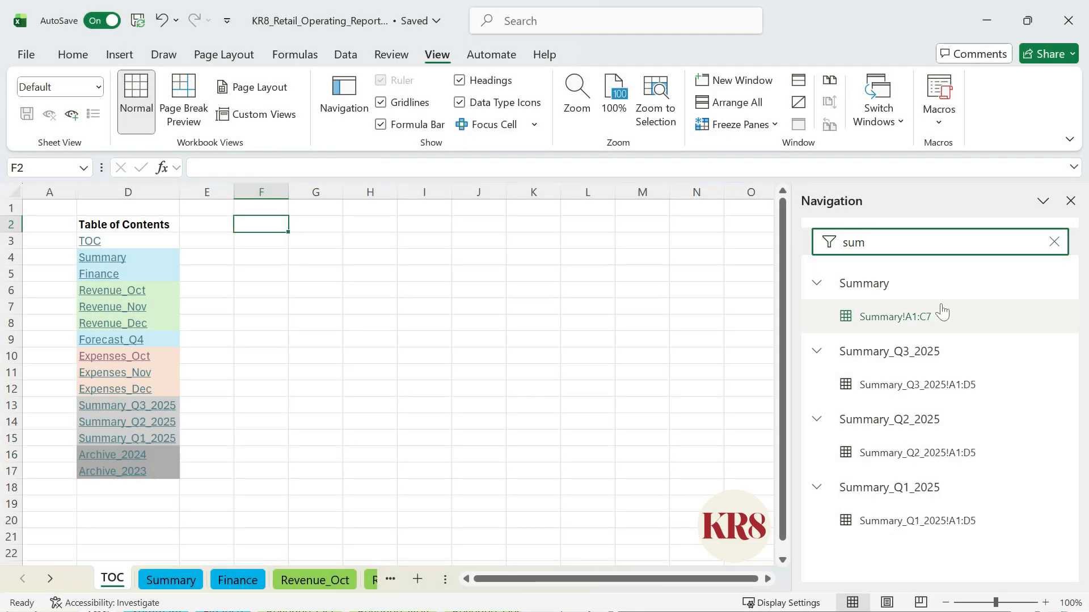
{"action": "left_click", "coordinate": [970, 386]}
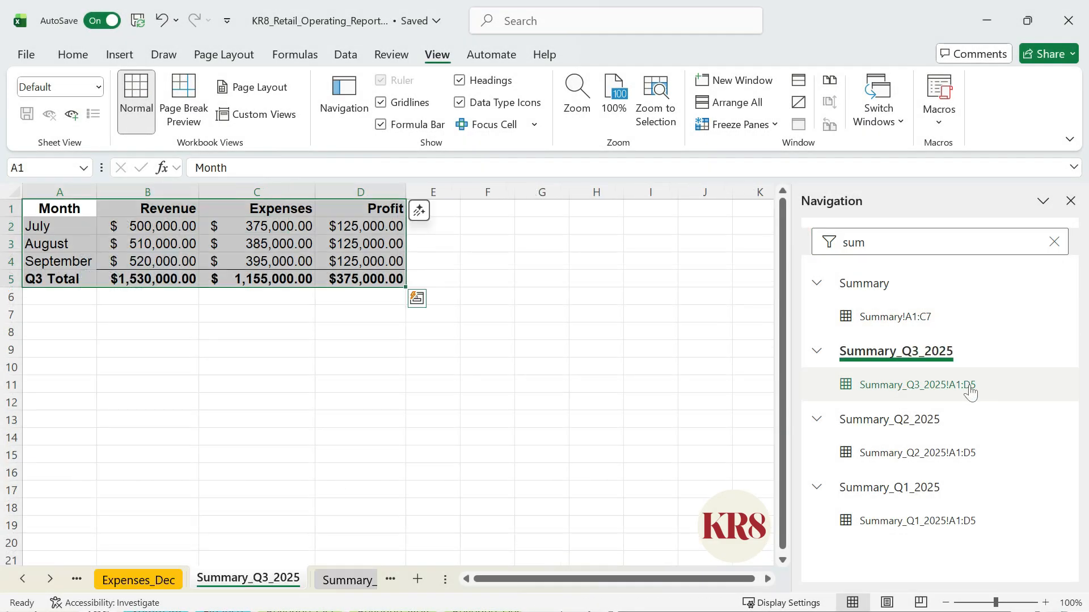
Clear the navigation search and unhide the Archive_2023 sheet from the sheet list.
{"action": "left_click", "coordinate": [1046, 242]}
{"action": "scroll", "coordinate": [970, 415], "scroll_direction": "down", "scroll_amount": 5}
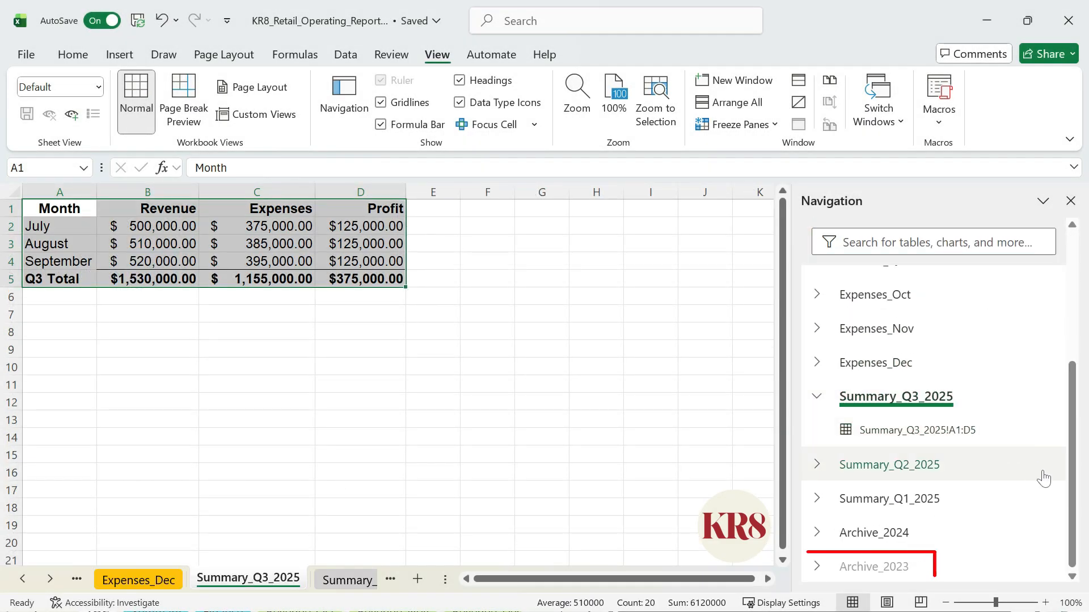
{"action": "right_click", "coordinate": [1015, 561]}
{"action": "left_click", "coordinate": [997, 556]}
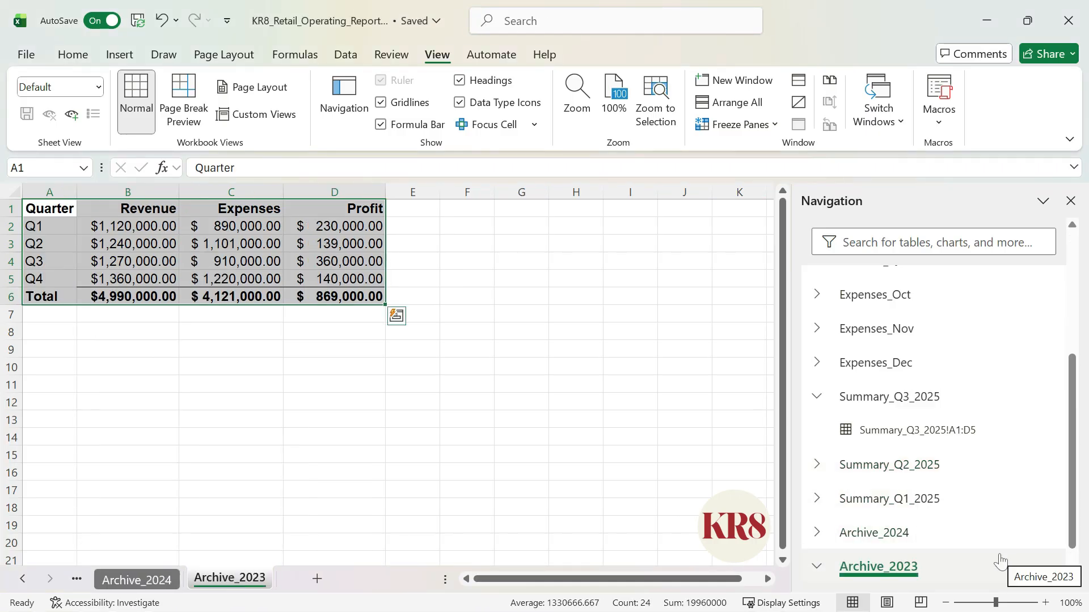
Hide the Archive_2023 sheet again from the Navigation pane.
{"action": "scroll", "coordinate": [1000, 555], "scroll_direction": "down", "scroll_amount": 1}
{"action": "right_click", "coordinate": [1001, 545]}
{"action": "left_click", "coordinate": [993, 538]}
Jump through the Navigation pane to Summary_Q3_2025!A1:D5 and on to the range Expenses_Nov!A1:E11.
{"action": "left_click", "coordinate": [819, 532]}
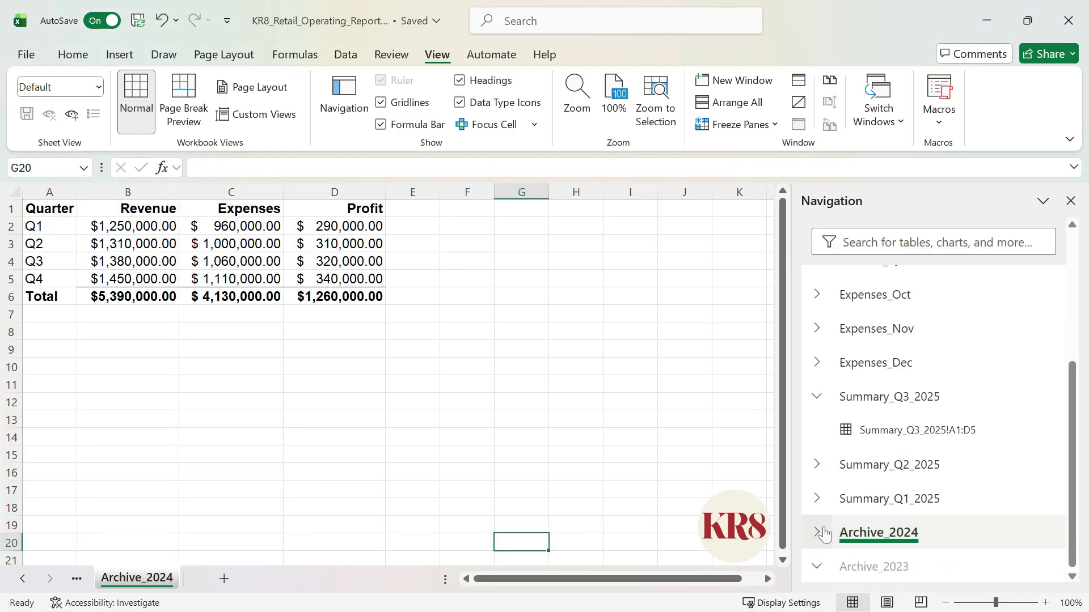
{"action": "left_click", "coordinate": [986, 430]}
{"action": "left_click", "coordinate": [816, 328]}
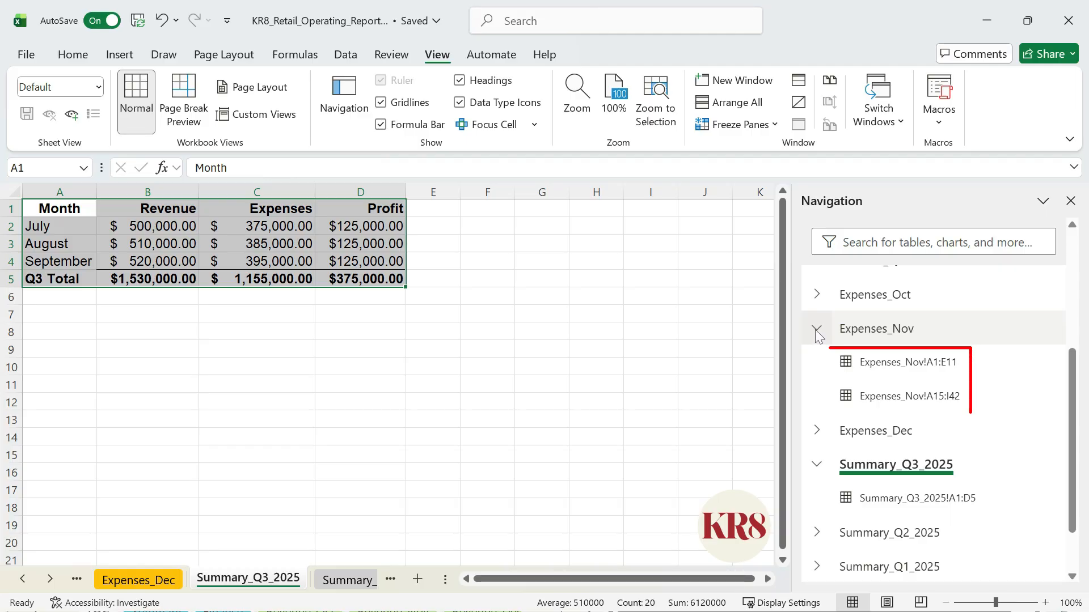
{"action": "left_click", "coordinate": [853, 363]}
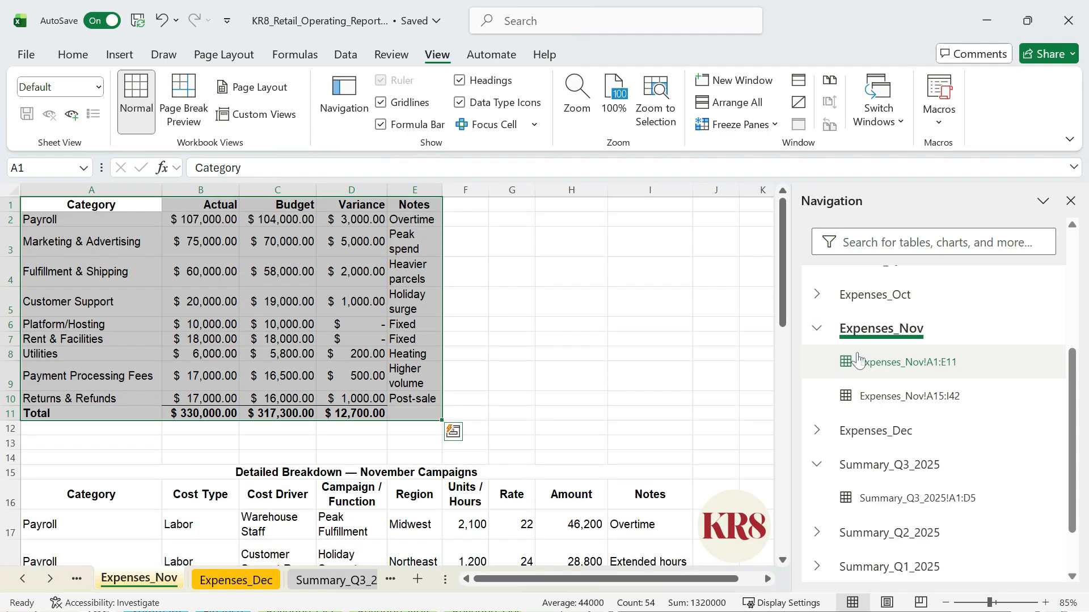
Jump to the range Expenses_Nov!A15:I42 and look through the detailed November campaigns breakdown.
{"action": "left_click", "coordinate": [888, 398]}
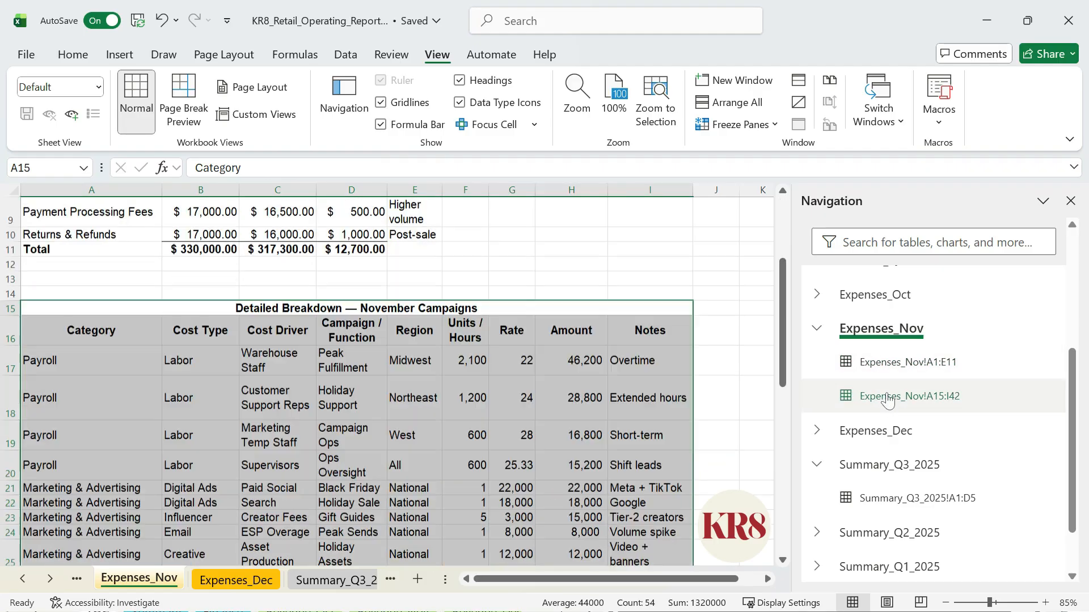
{"action": "scroll", "coordinate": [729, 403], "scroll_direction": "down", "scroll_amount": 4}
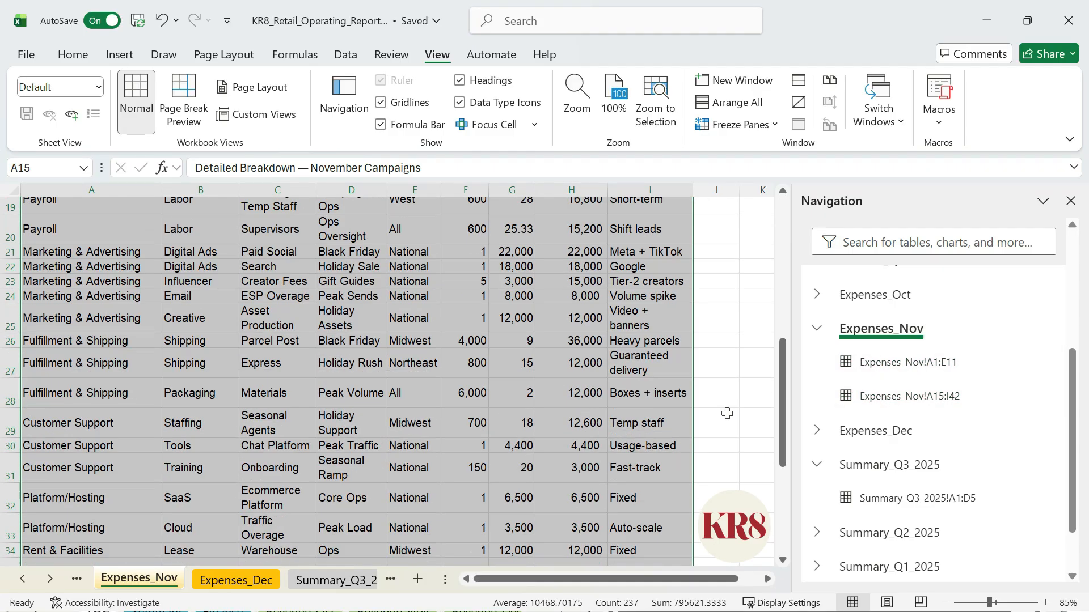
{"action": "scroll", "coordinate": [730, 403], "scroll_direction": "down", "scroll_amount": 3}
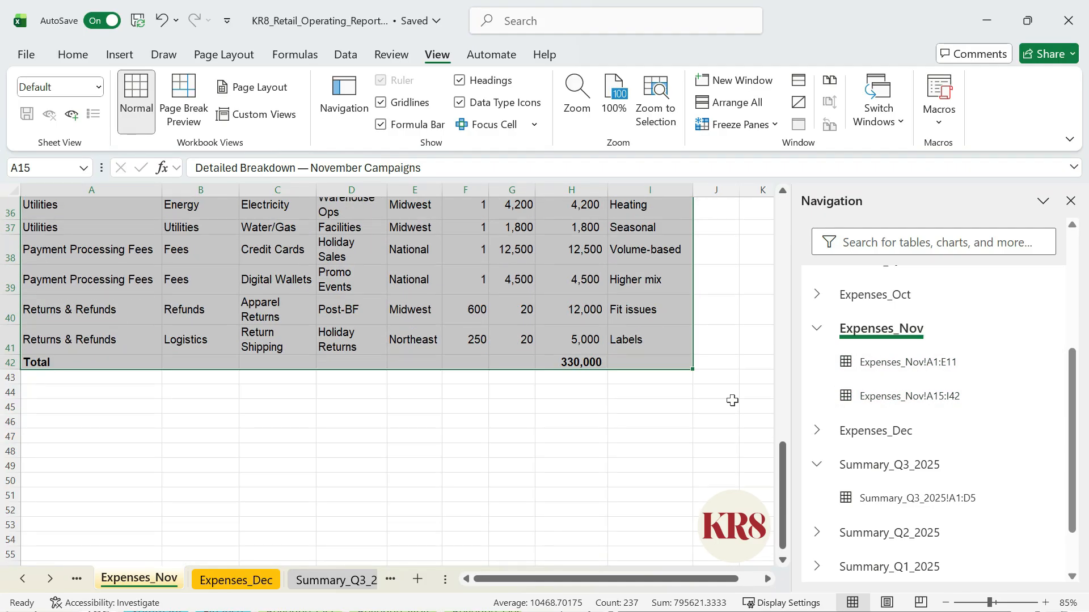
{"action": "scroll", "coordinate": [732, 400], "scroll_direction": "up", "scroll_amount": 2}
{"action": "scroll", "coordinate": [732, 400], "scroll_direction": "up", "scroll_amount": 9}
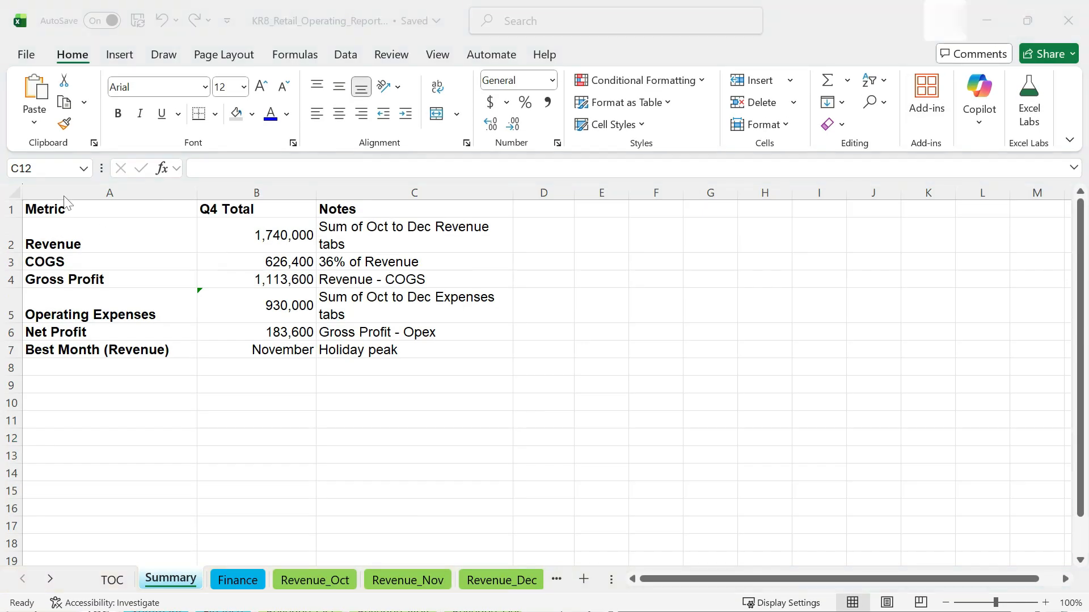
Set up a wide gray blank column A on the Summary sheet and draw a folded-corner rectangle about 0.49" by 1.54" in it.
{"action": "left_click_drag", "start_coordinate": [23, 186], "coordinate": [79, 185]}
{"action": "left_click_drag", "start_coordinate": [79, 186], "coordinate": [176, 185]}
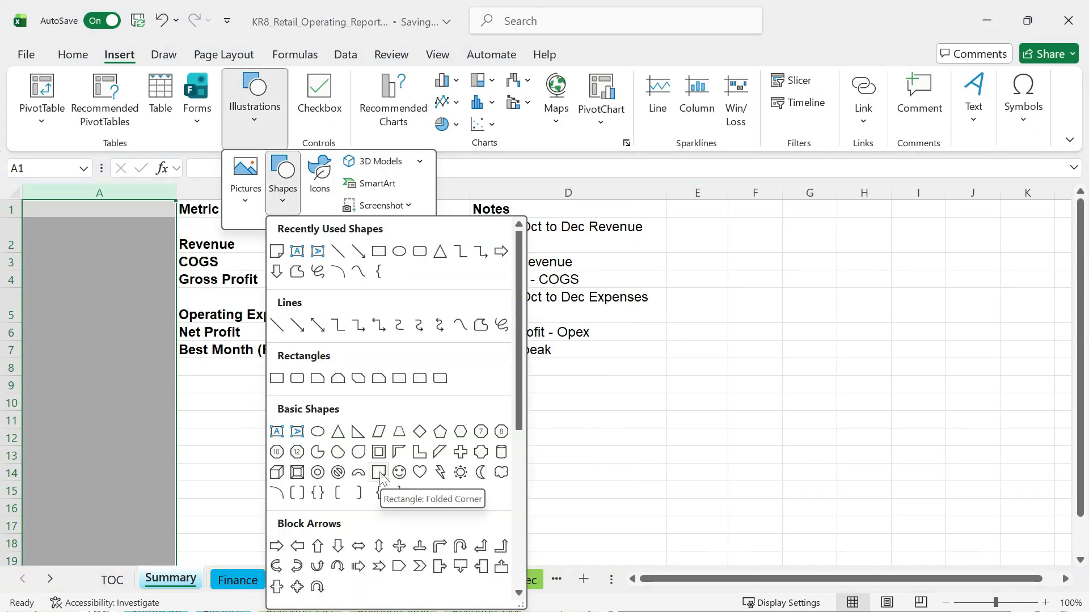
{"action": "left_click", "coordinate": [379, 472]}
{"action": "left_click_drag", "start_coordinate": [36, 235], "coordinate": [163, 275]}
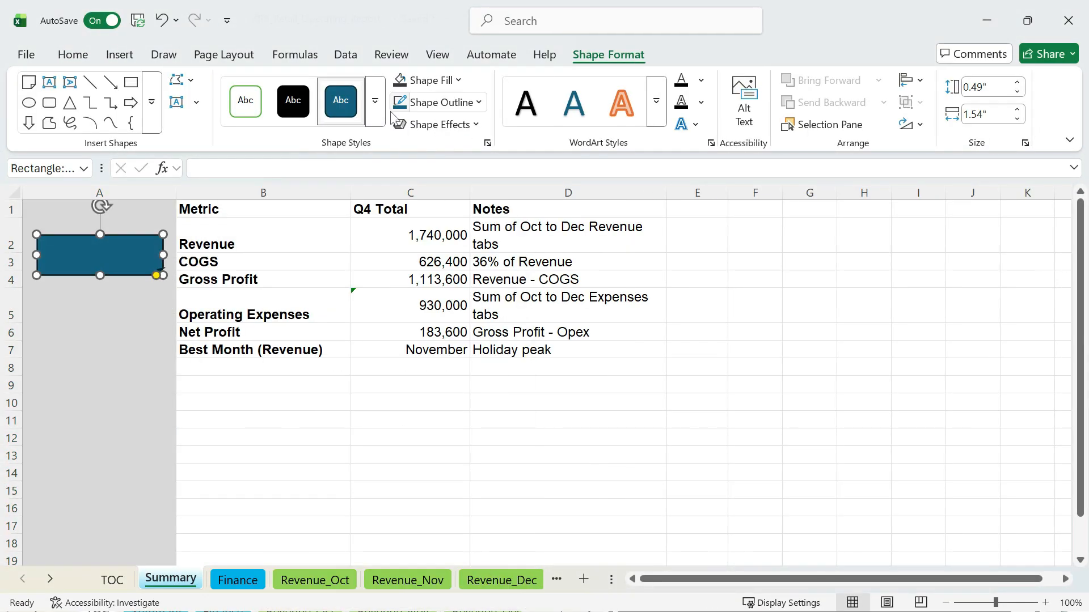
Fill the rectangle dark gray and give it a reflection with the Perspective: Left 3-D rotation.
{"action": "left_click", "coordinate": [431, 80]}
{"action": "left_click", "coordinate": [445, 287]}
{"action": "left_click", "coordinate": [440, 125]}
{"action": "mouse_move", "coordinate": [505, 374]}
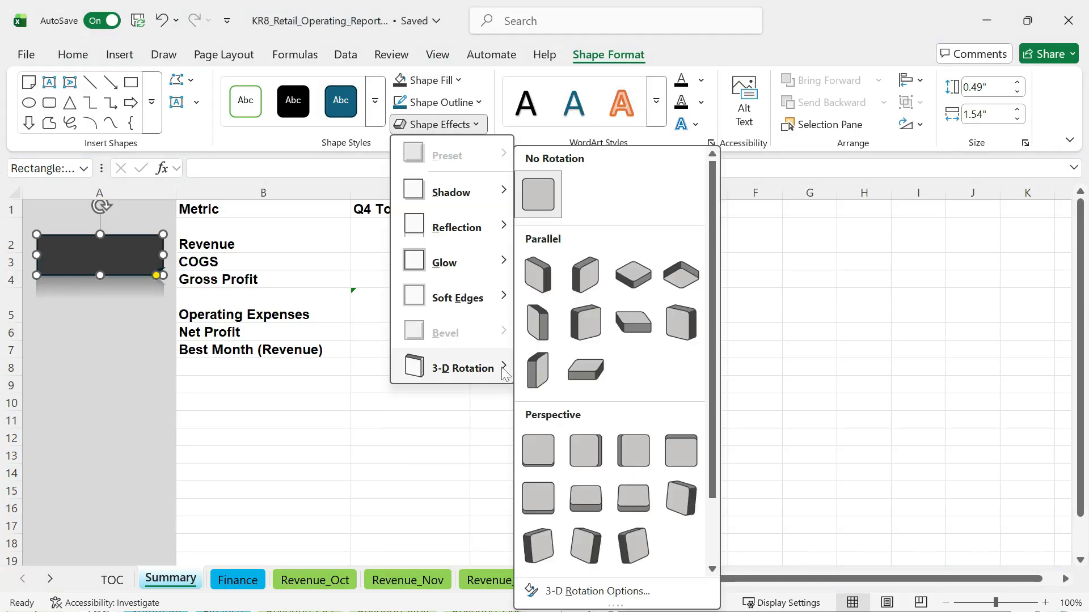
{"action": "left_click", "coordinate": [596, 450]}
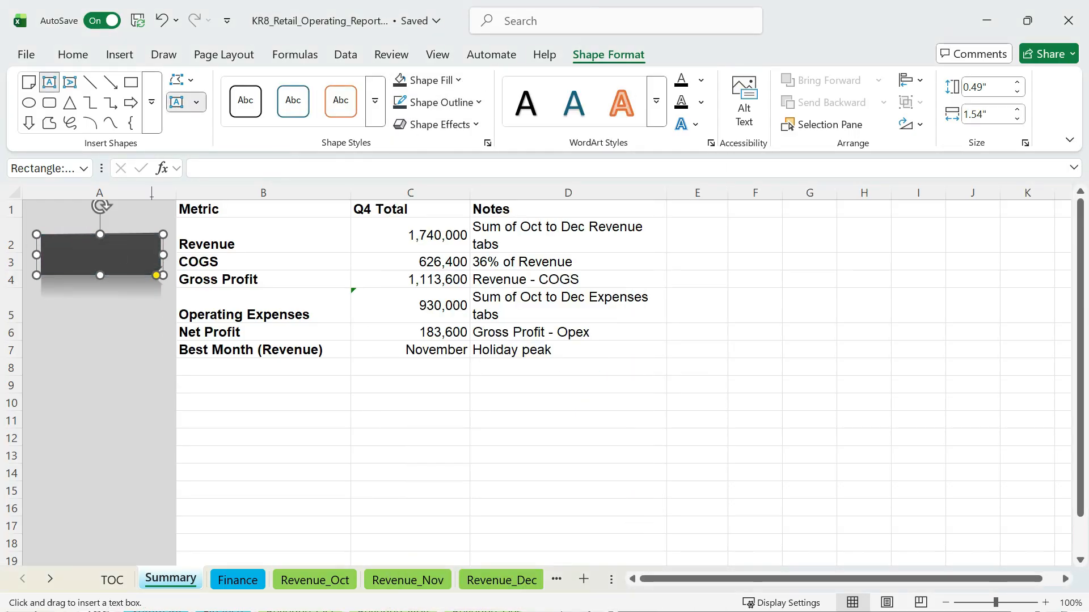
Add the text Coming Soon! to the rectangle in font size 16.
{"action": "left_click", "coordinate": [55, 263]}
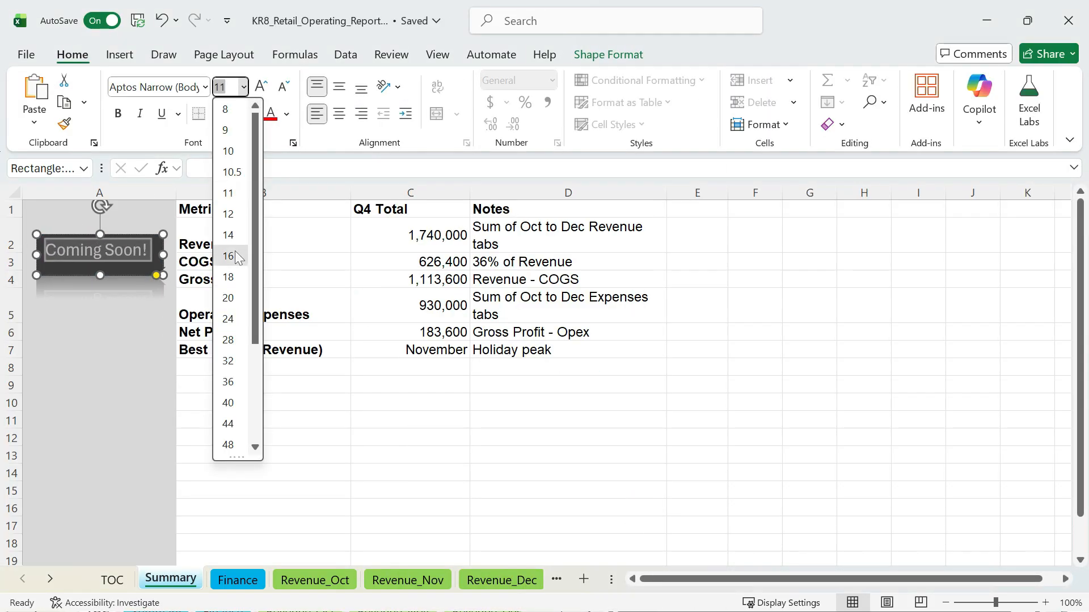
{"action": "left_click", "coordinate": [230, 254]}
{"action": "left_click", "coordinate": [361, 433]}
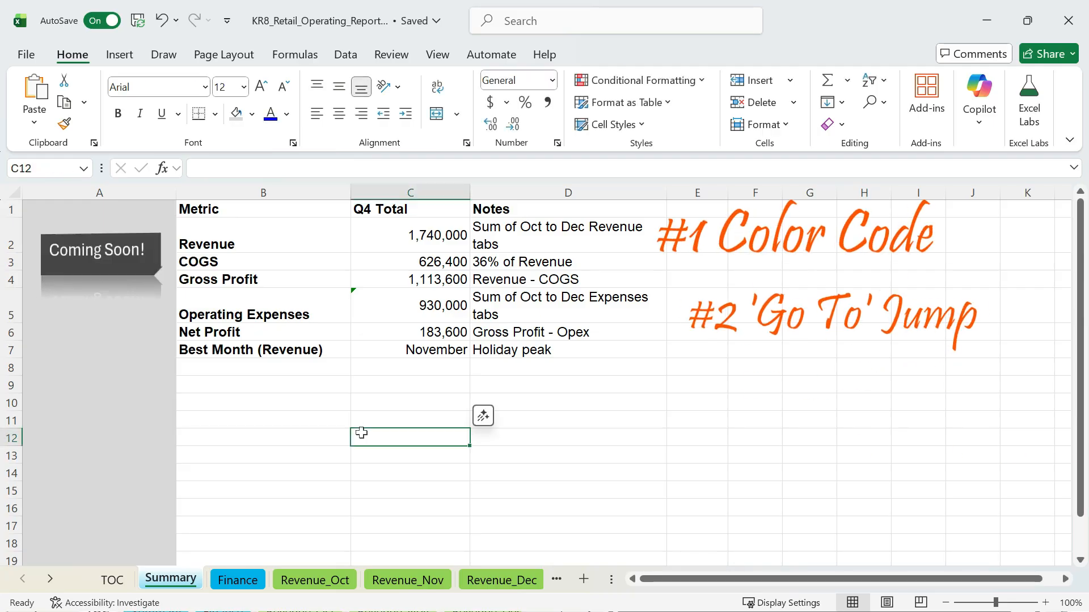